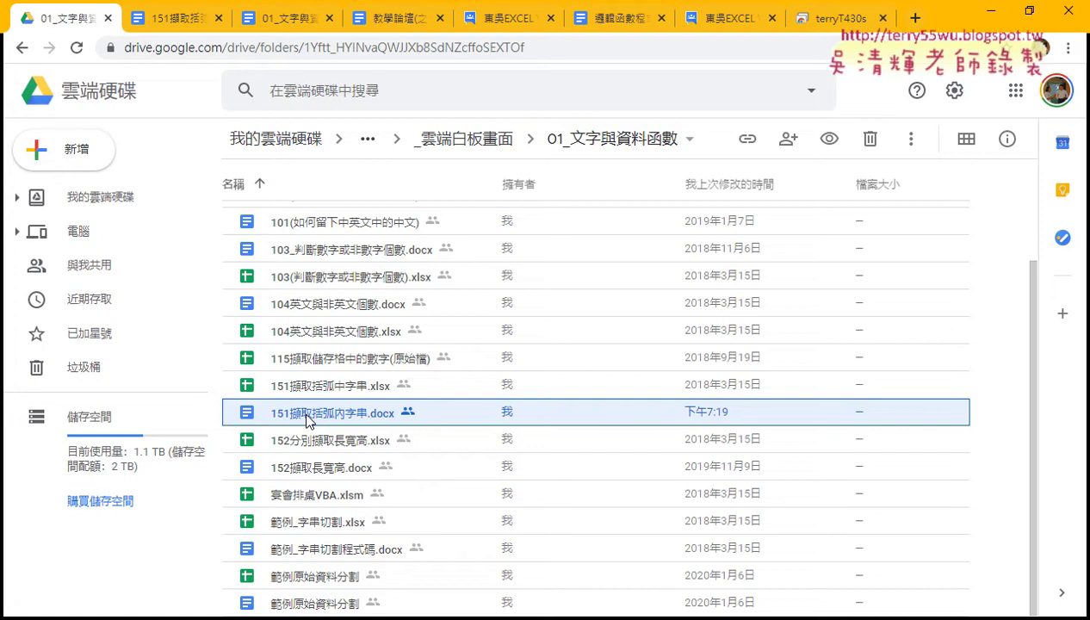
Step: Switch to the 151擷取括弧內字串.docx document tab
key(ctrl+Tab)
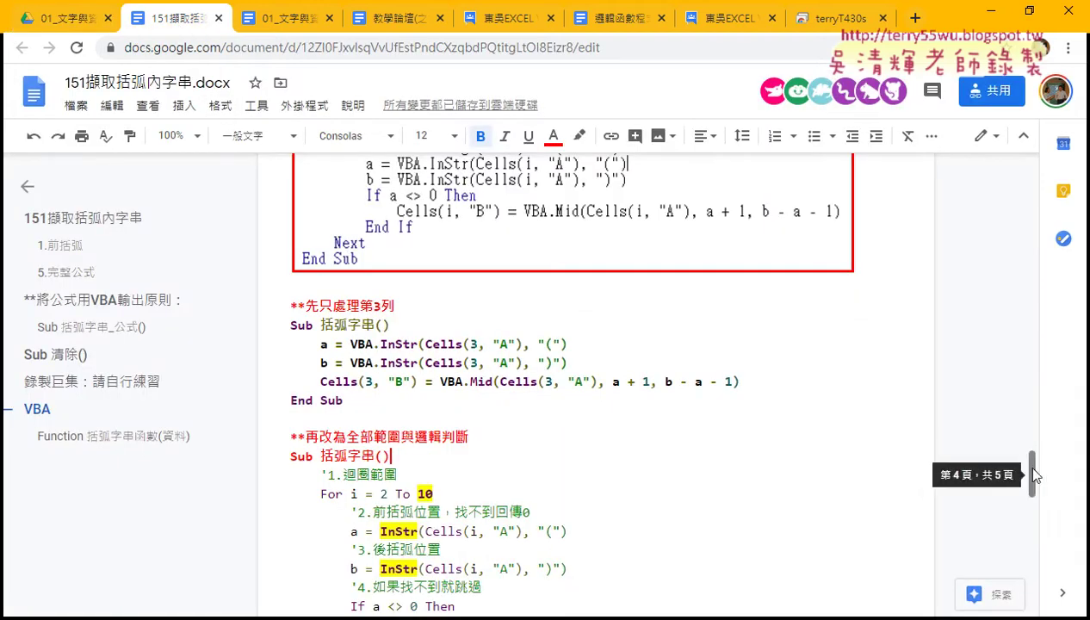
drag(343, 400, 274, 317)
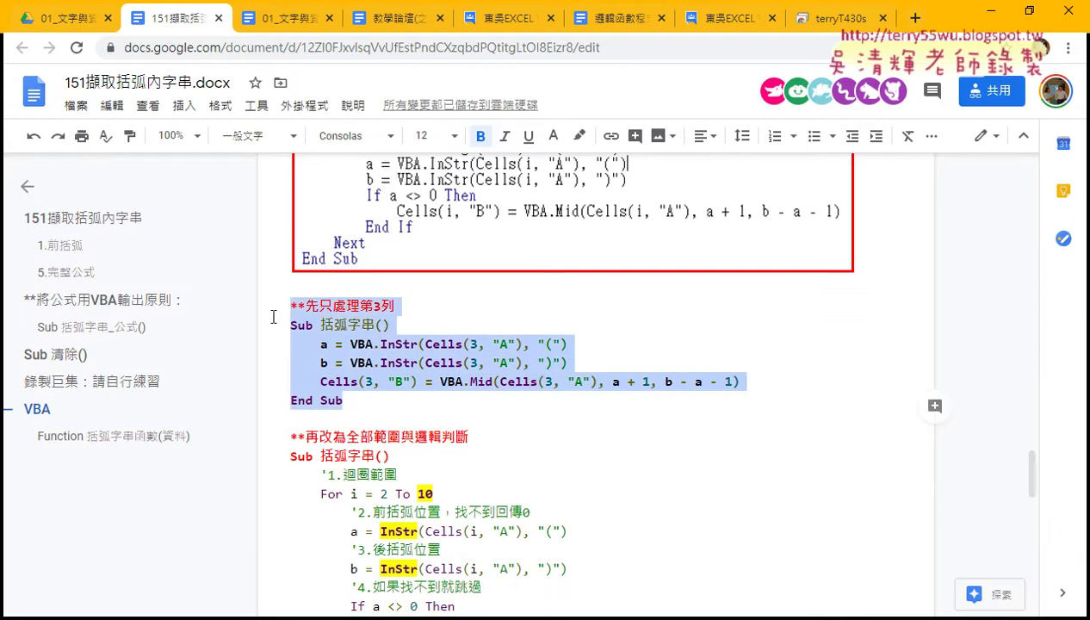
click(363, 343)
double_click(322, 342)
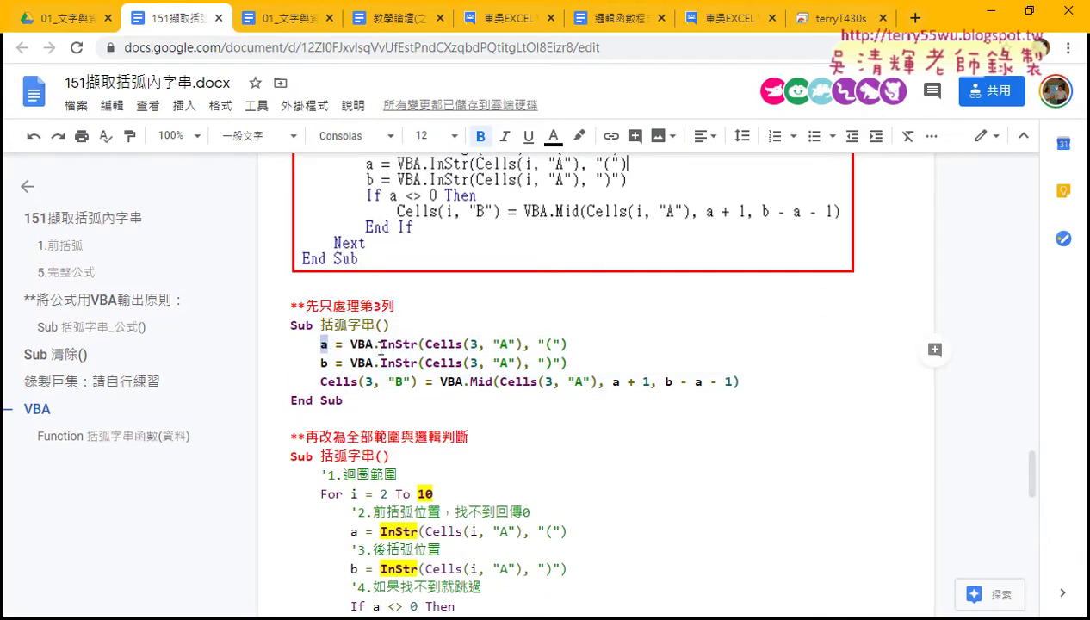
drag(568, 344, 350, 343)
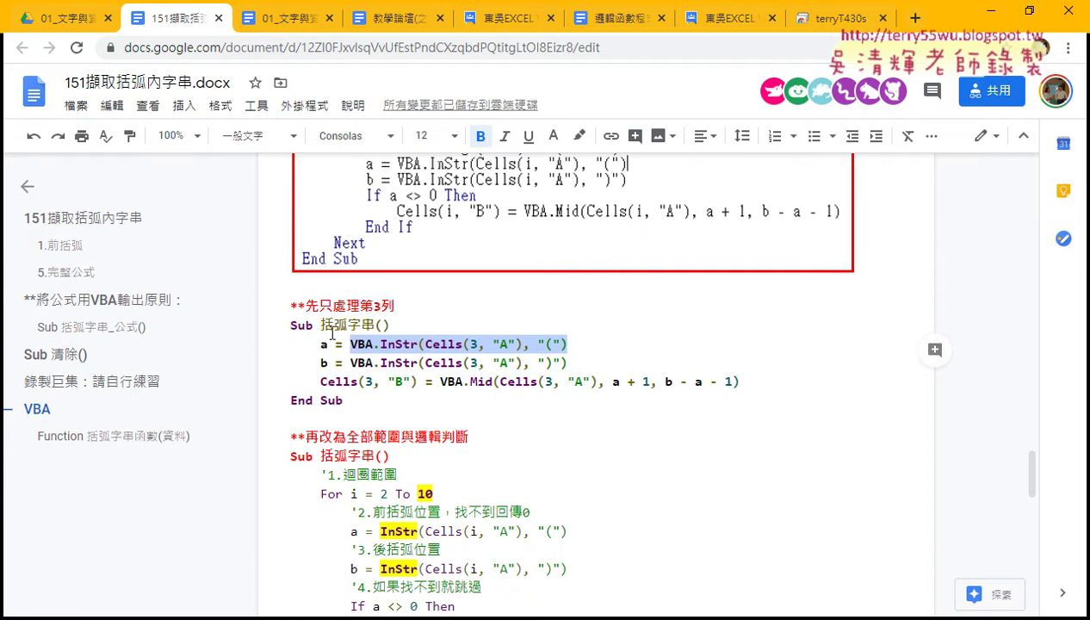
double_click(324, 343)
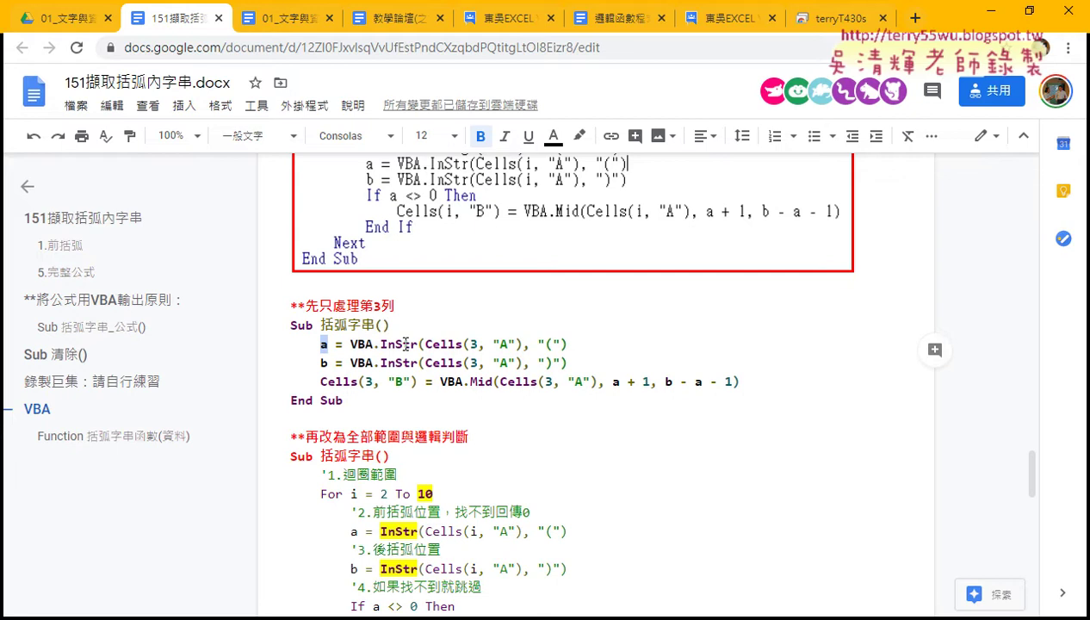
drag(664, 381, 734, 385)
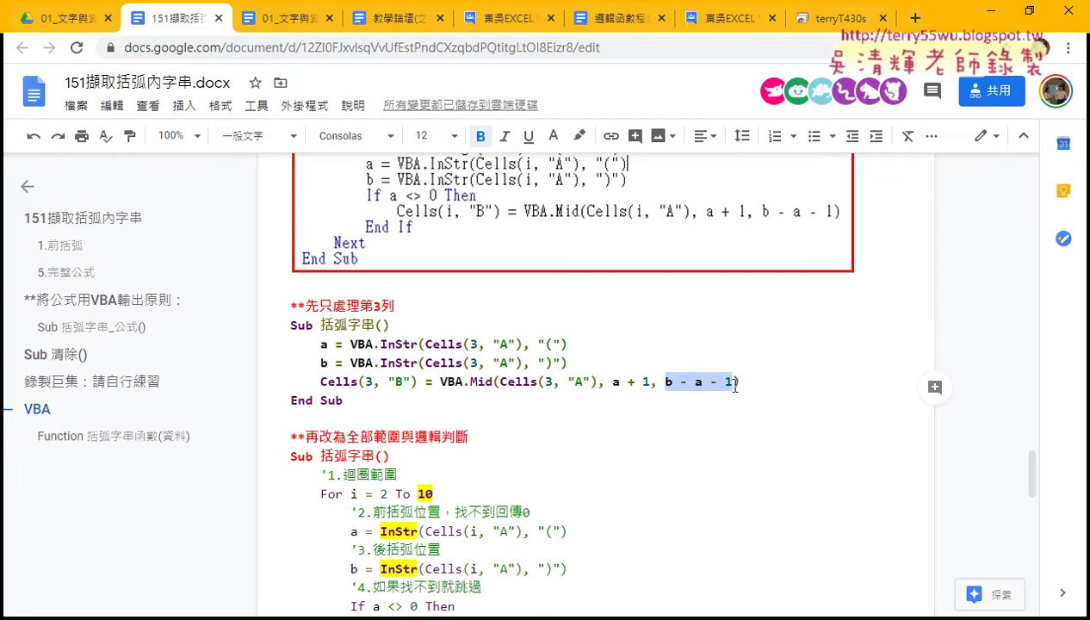
scroll(435, 401, down, 2)
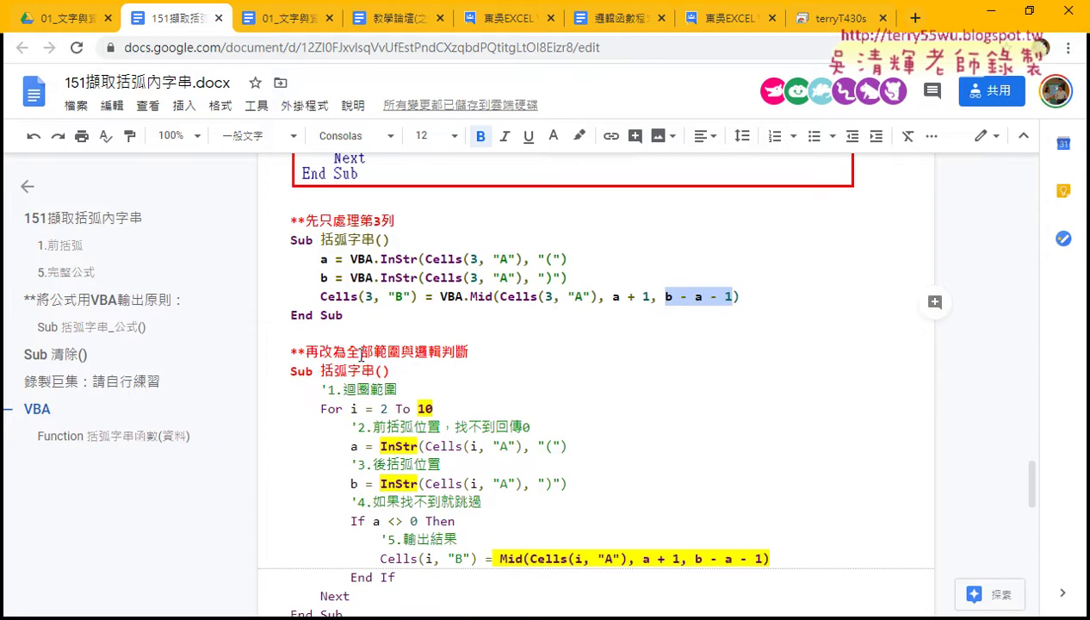
drag(346, 353, 472, 353)
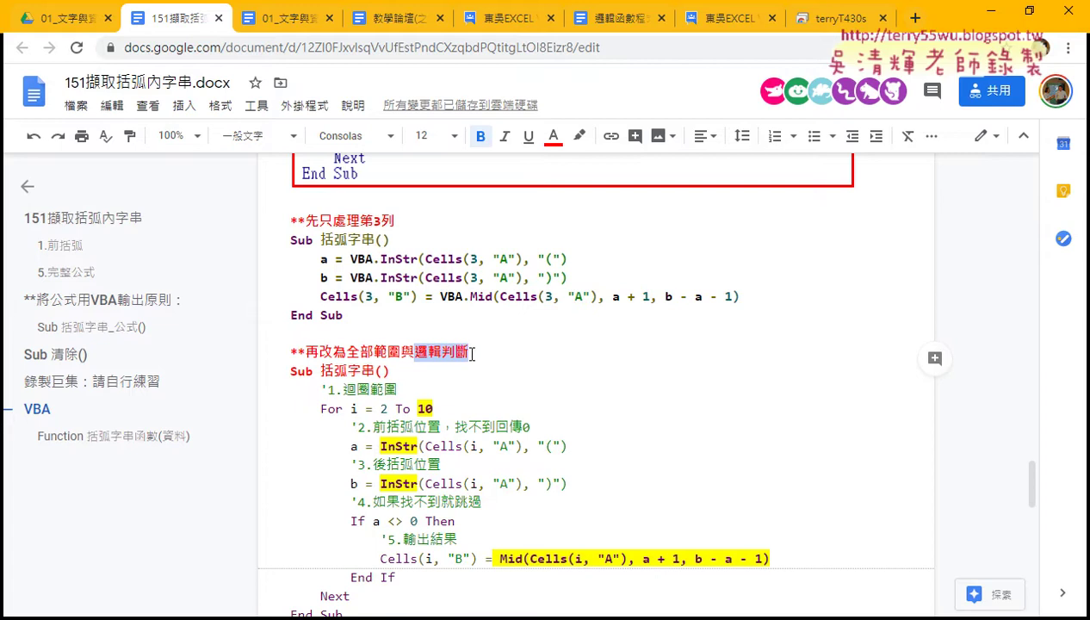
double_click(325, 258)
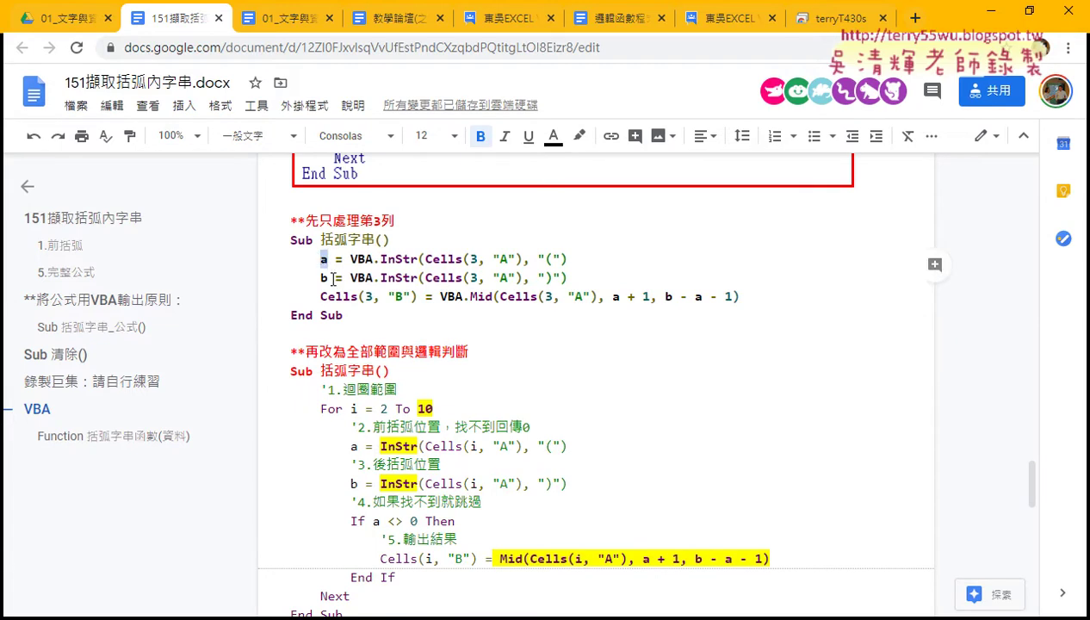
double_click(325, 277)
Step: Try replacing the <> operator in If a <> 0 Then with =, then undo it
drag(389, 520, 403, 522)
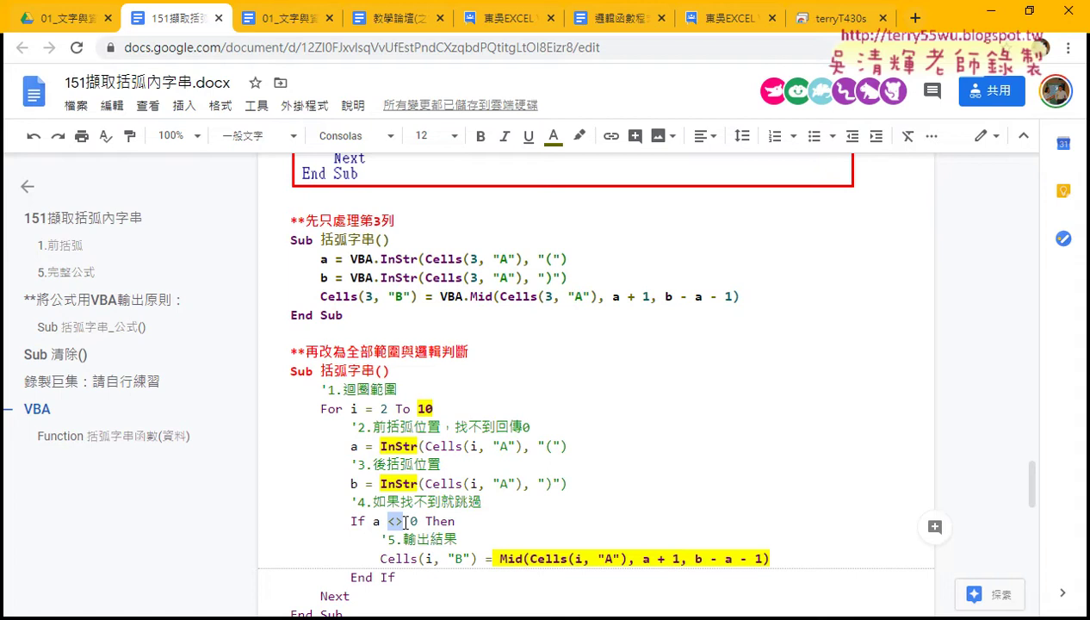
text(=)
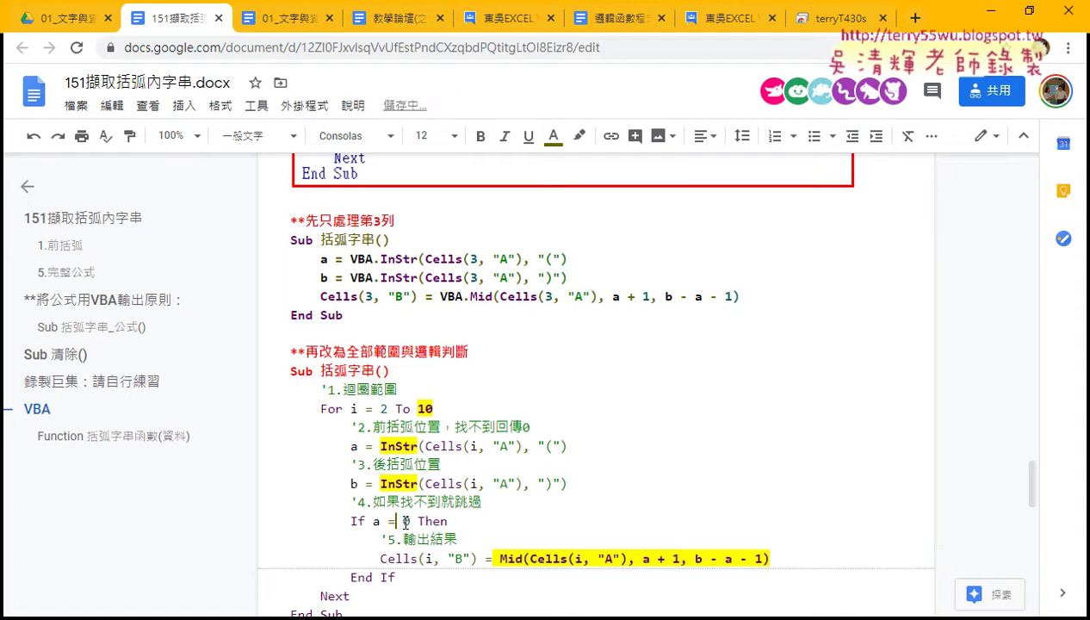
key(ctrl+z)
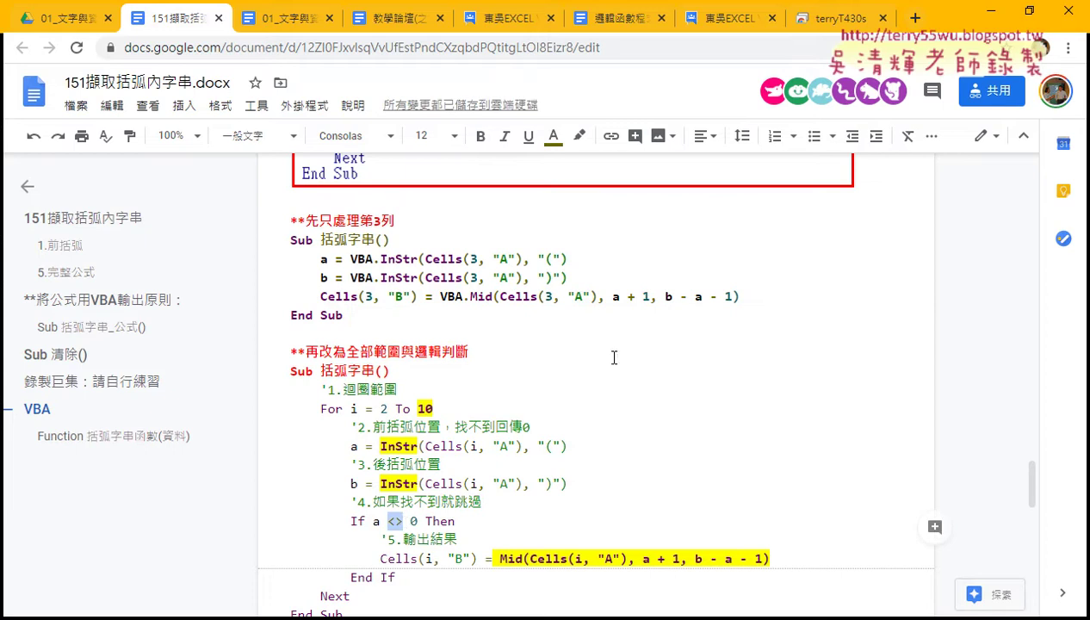
Step: Reset the paused macro, undo 括弧字串 back to its three row-3 lines, and add a blank line under its header
click(990, 10)
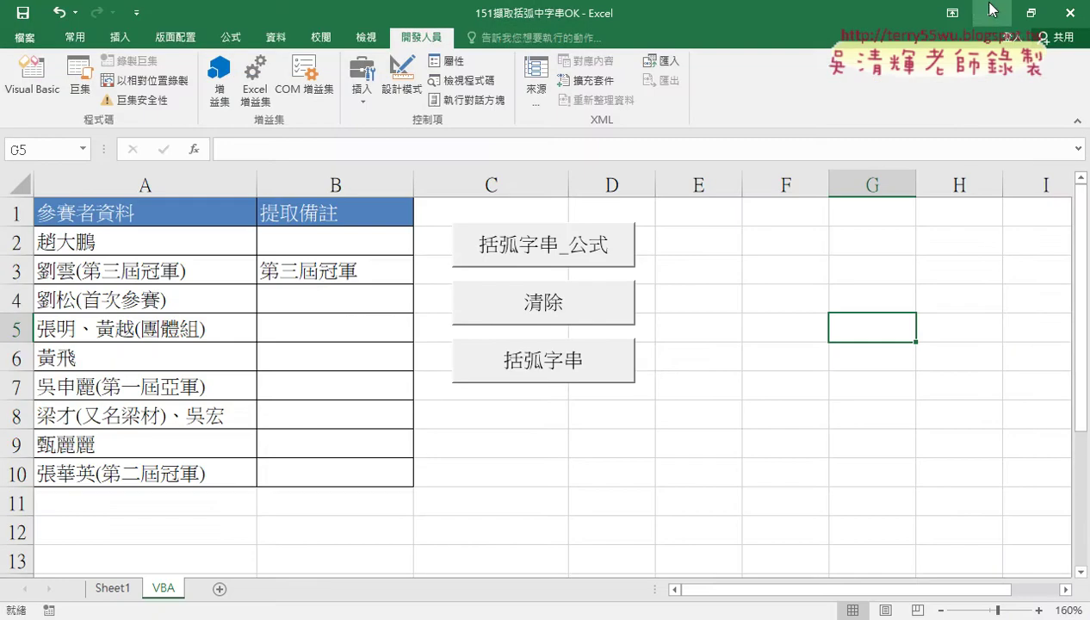
click(32, 77)
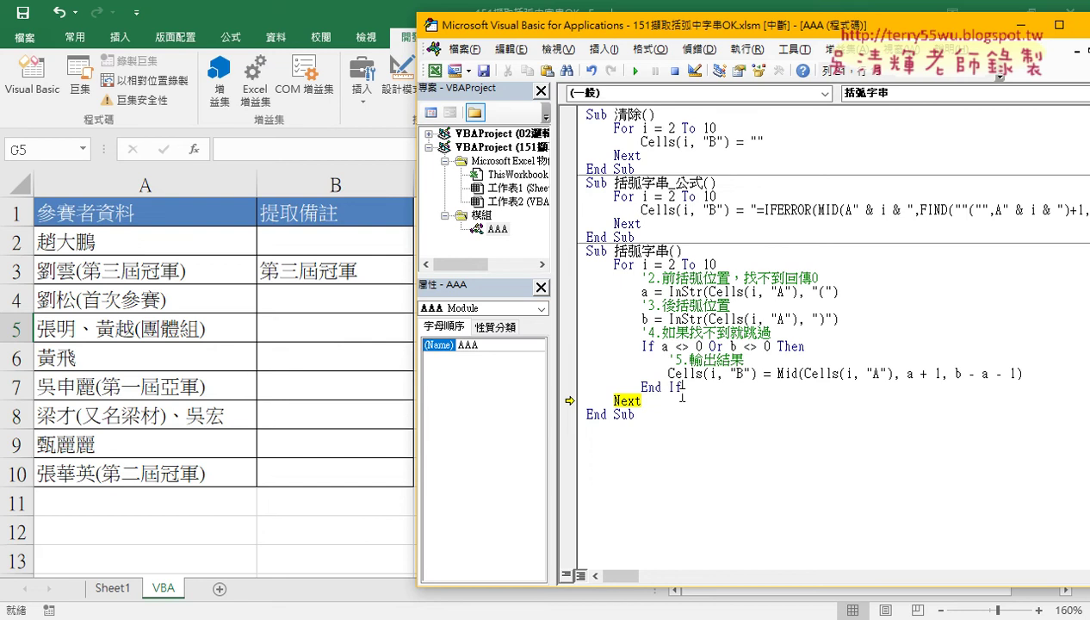
click(672, 72)
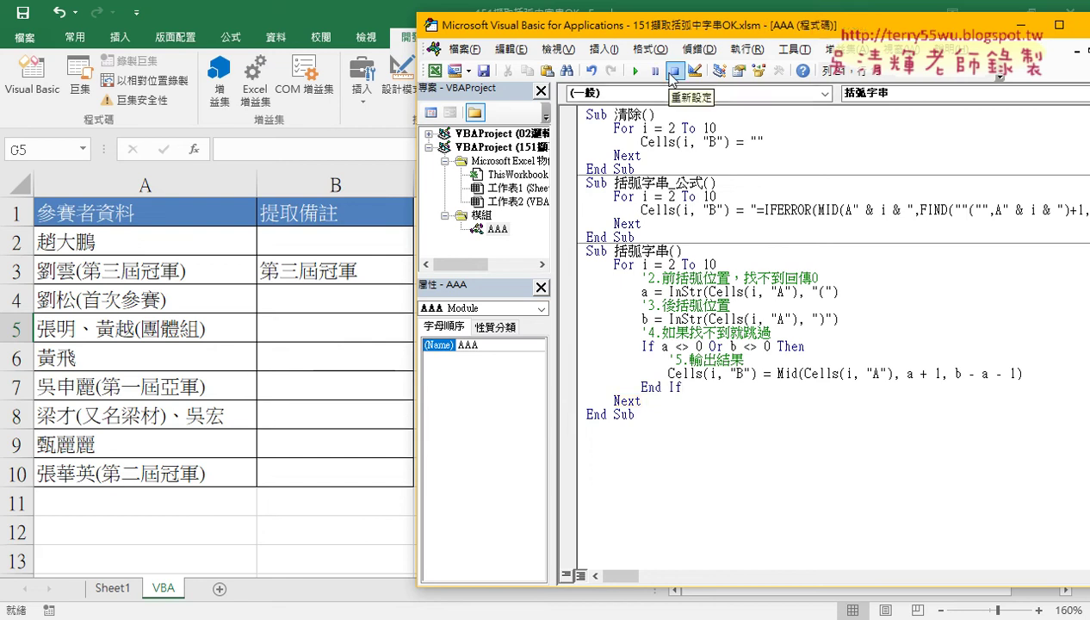
key(ctrl+z)
key(ctrl+z)
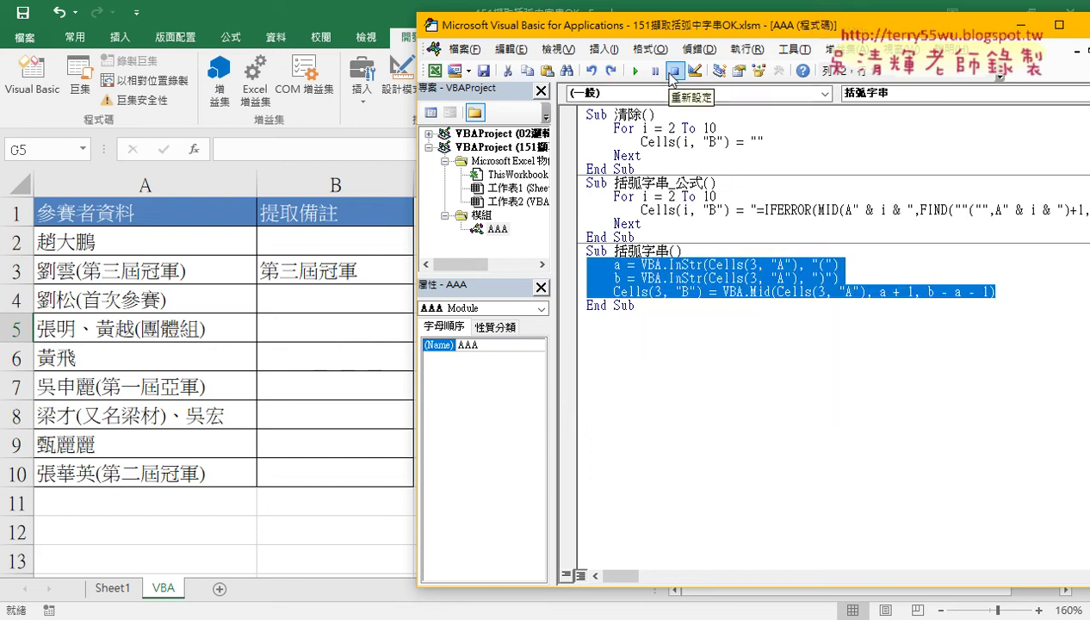
click(747, 351)
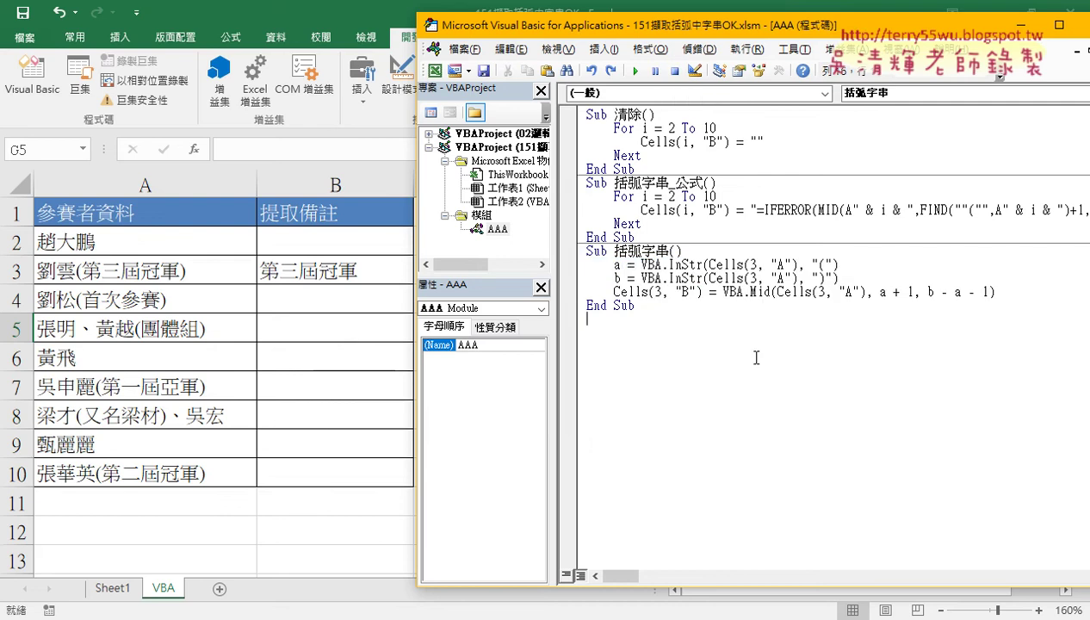
key(Return)
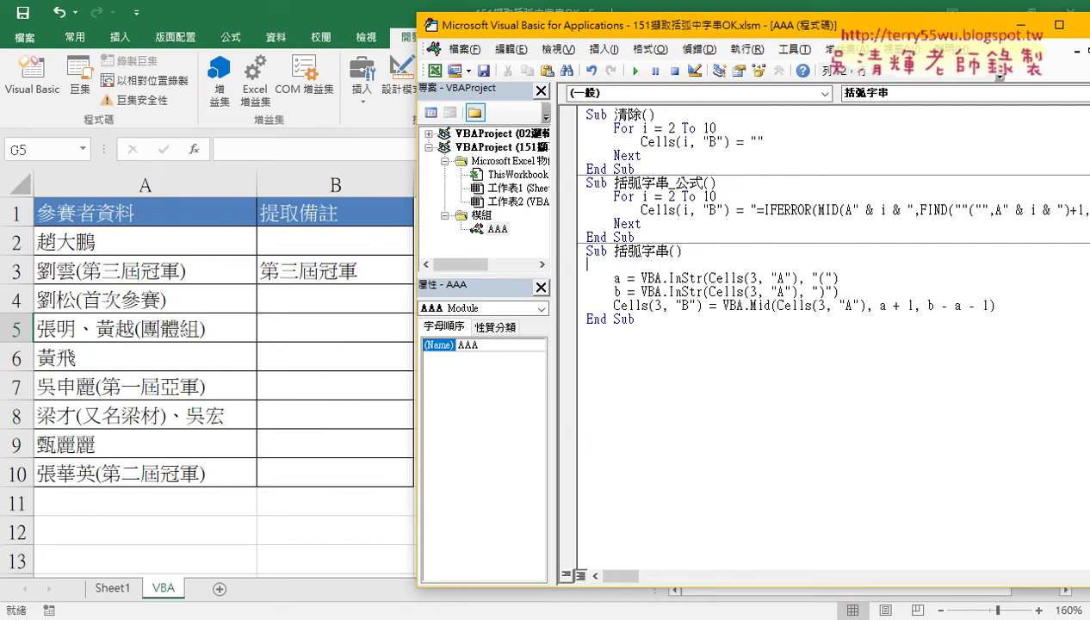
Step: Copy the For i = 2 To 10 line from 括弧字串_公式 into 括弧字串 and add Next
drag(717, 196, 568, 196)
key(ctrl+c)
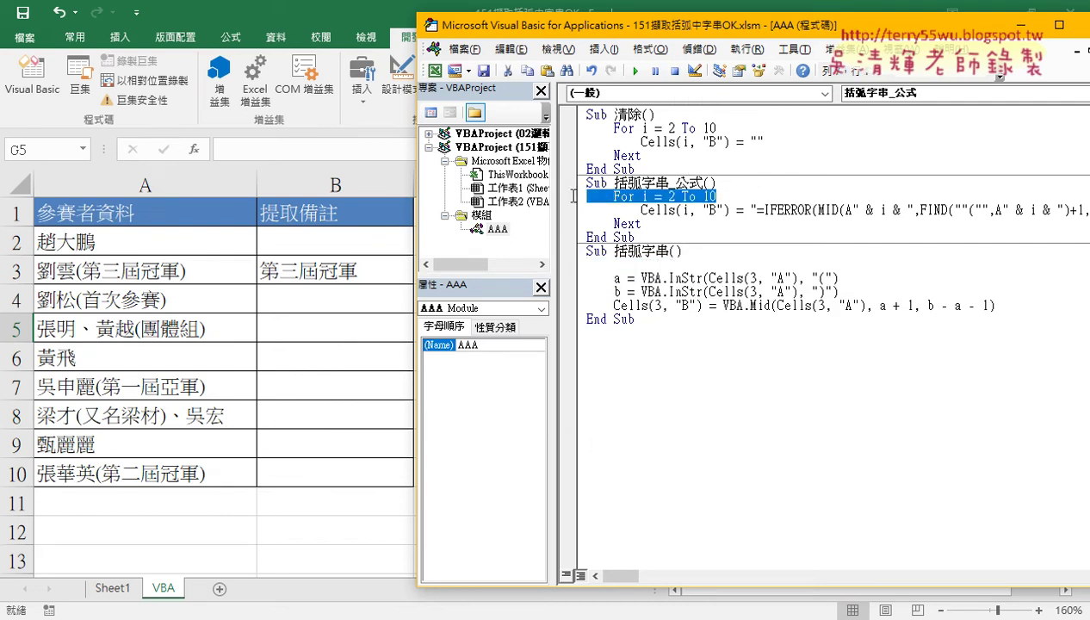
click(593, 269)
key(ctrl+v)
key(Return)
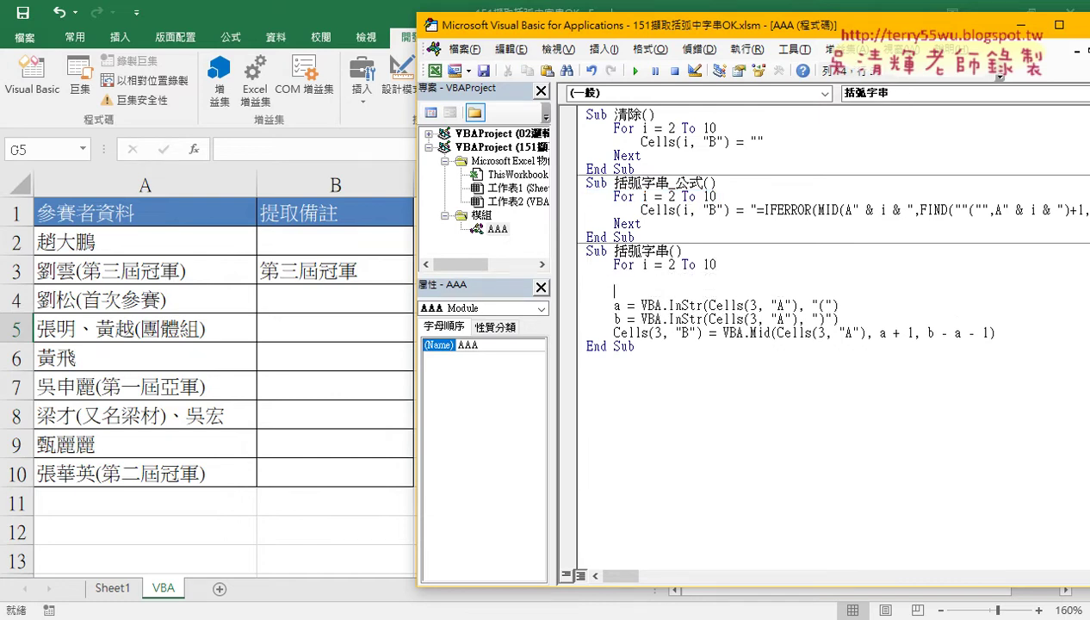
text(next)
Step: Indent the a, b and Cells lines one level inside the loop
mouse_move(995, 332)
mouse_down()
mouse_move(603, 319)
mouse_move(581, 278)
mouse_up()
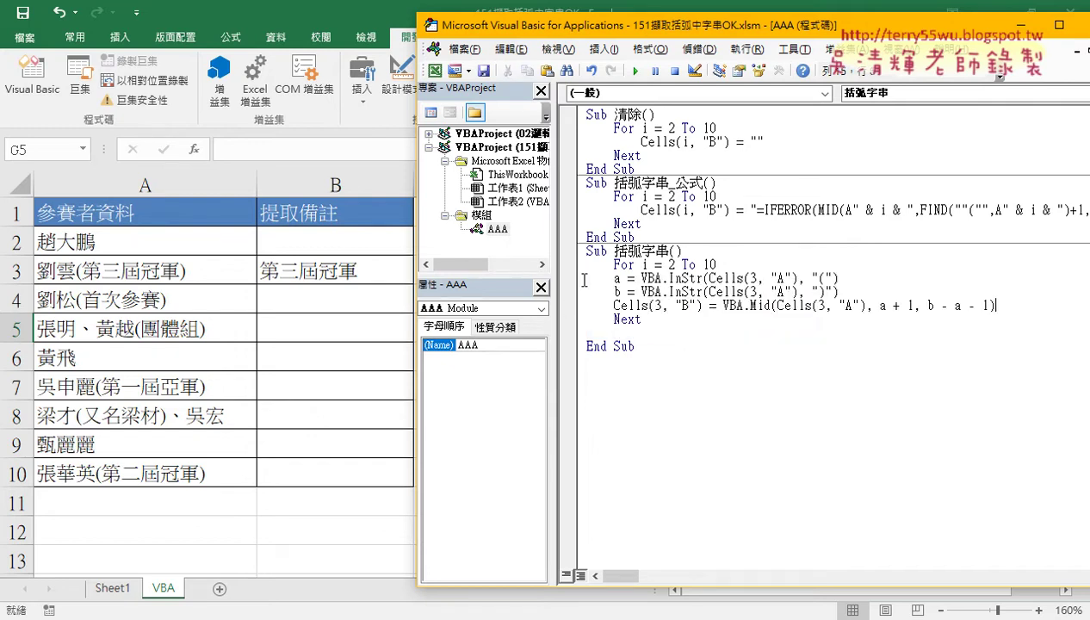
drag(992, 304, 540, 273)
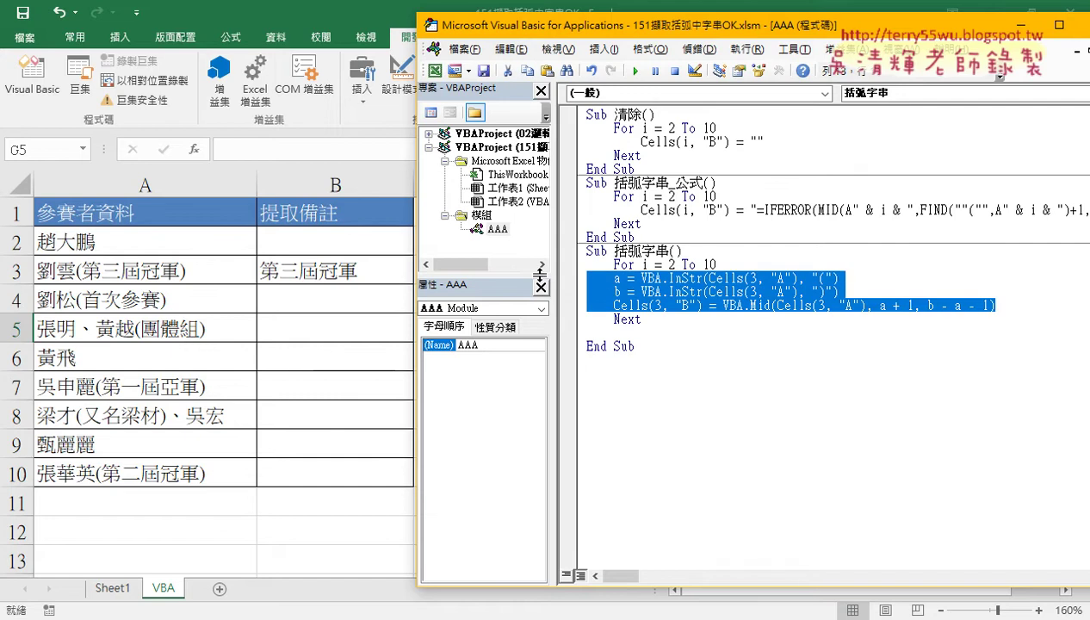
key(Tab)
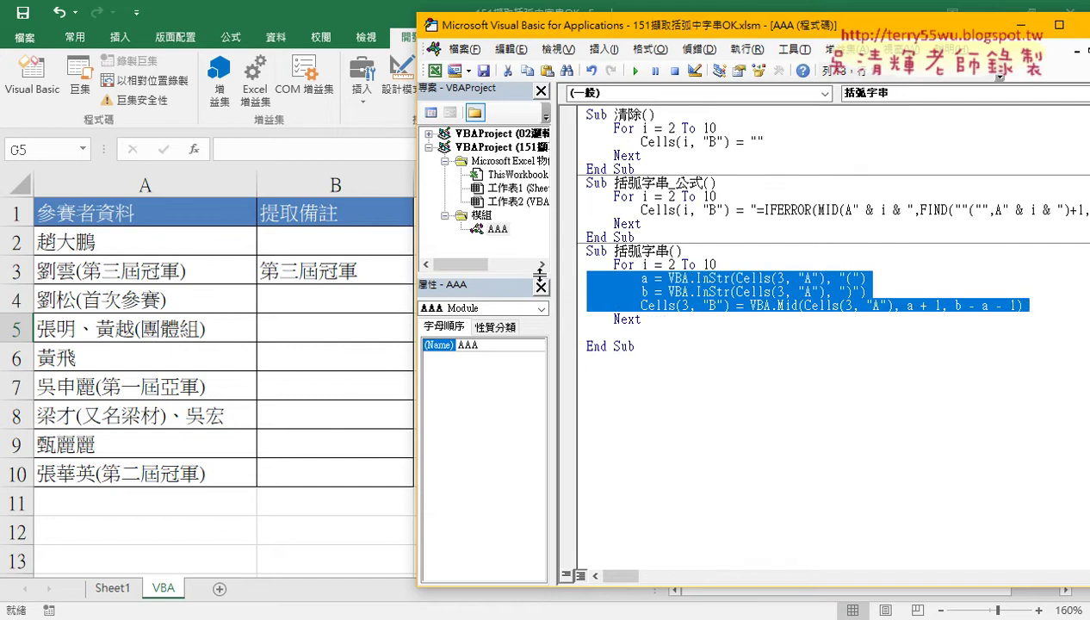
key(shift+Tab)
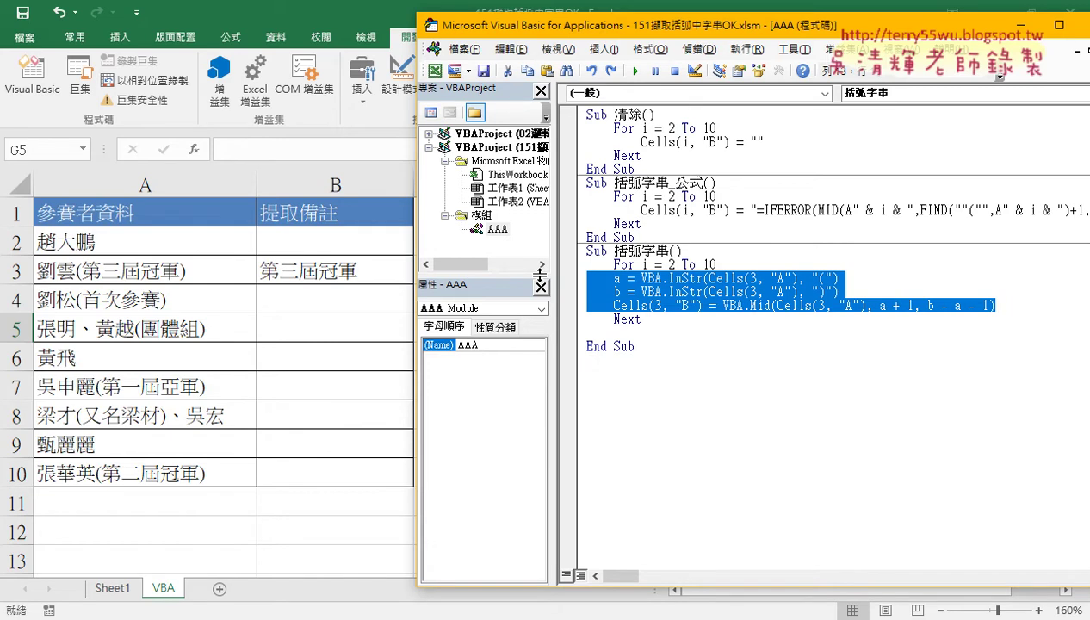
key(Tab)
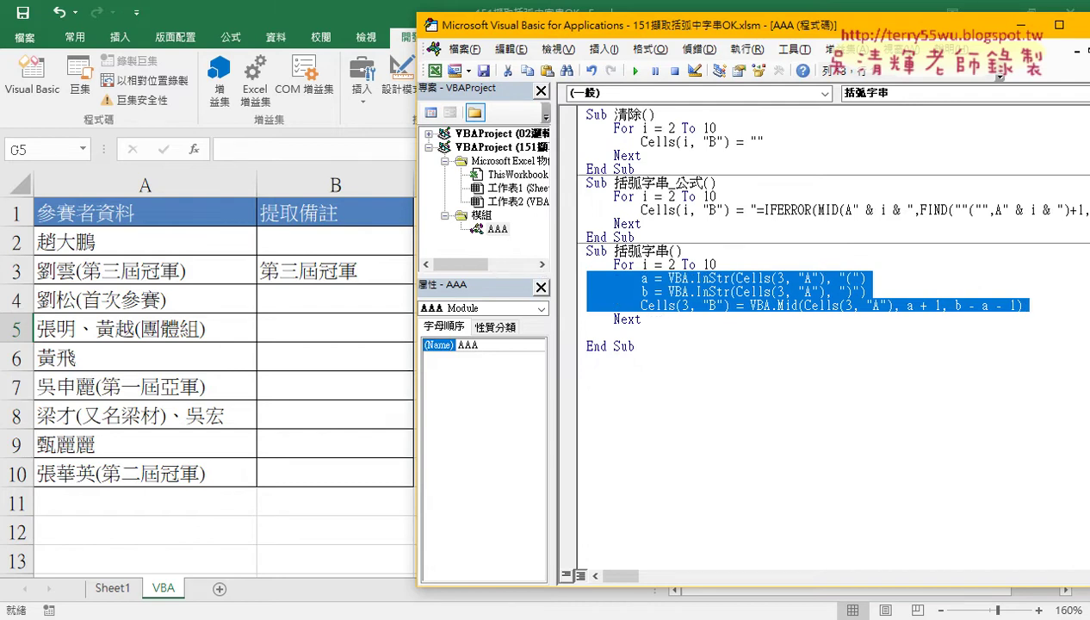
click(617, 266)
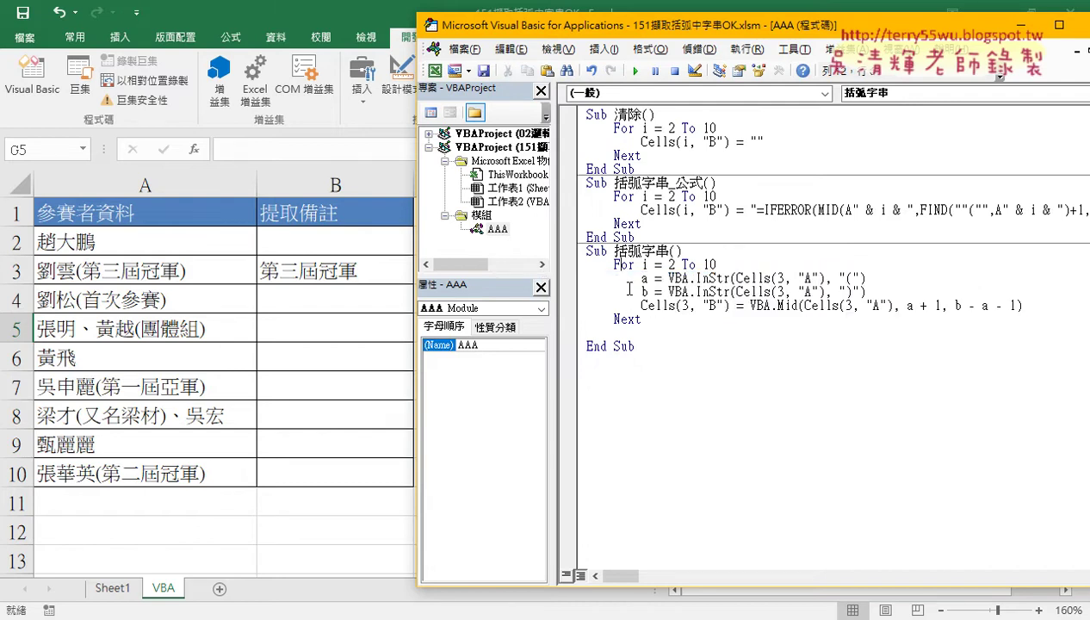
Step: Delete the empty line between Next and End Sub
click(646, 319)
drag(652, 321, 652, 336)
key(Delete)
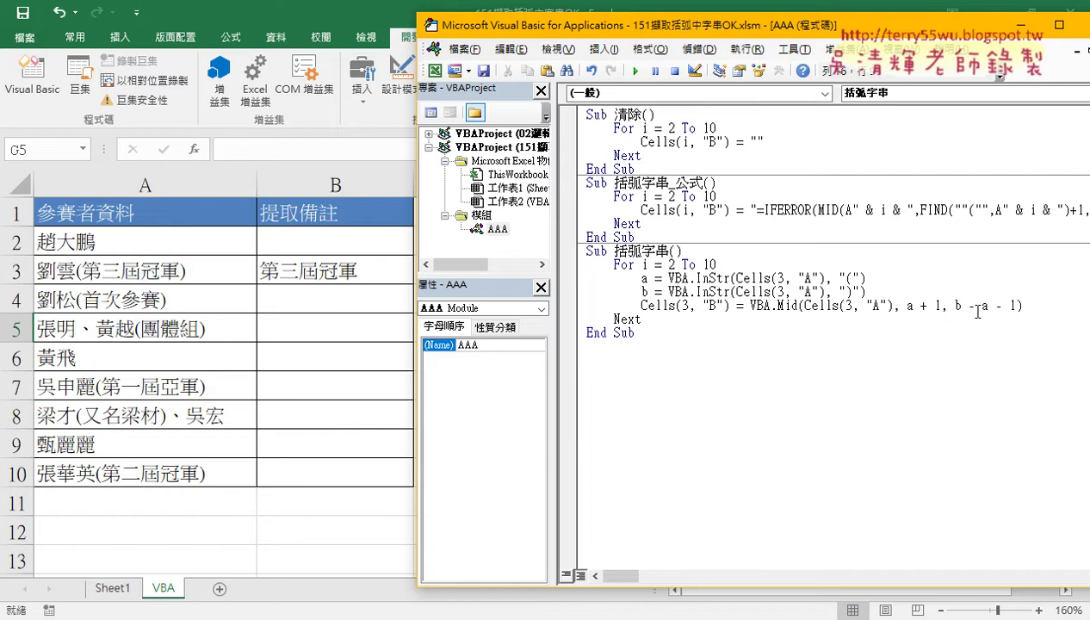
Step: Review the a, b and b - a - 1 expressions, then insert a blank line after the b = VBA.InStr line
drag(953, 305, 1016, 307)
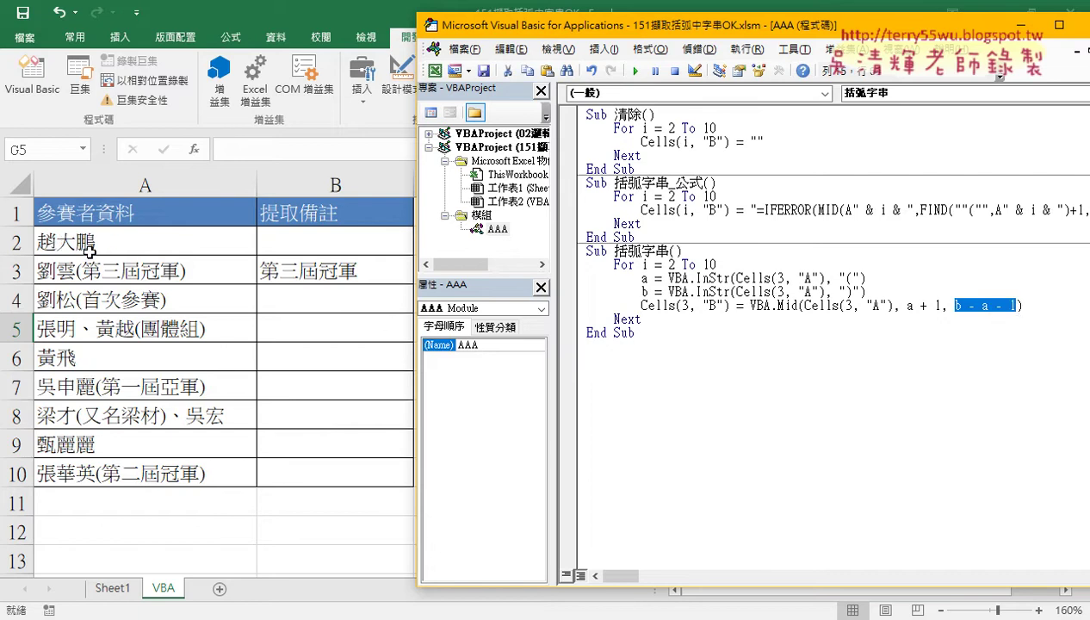
double_click(645, 277)
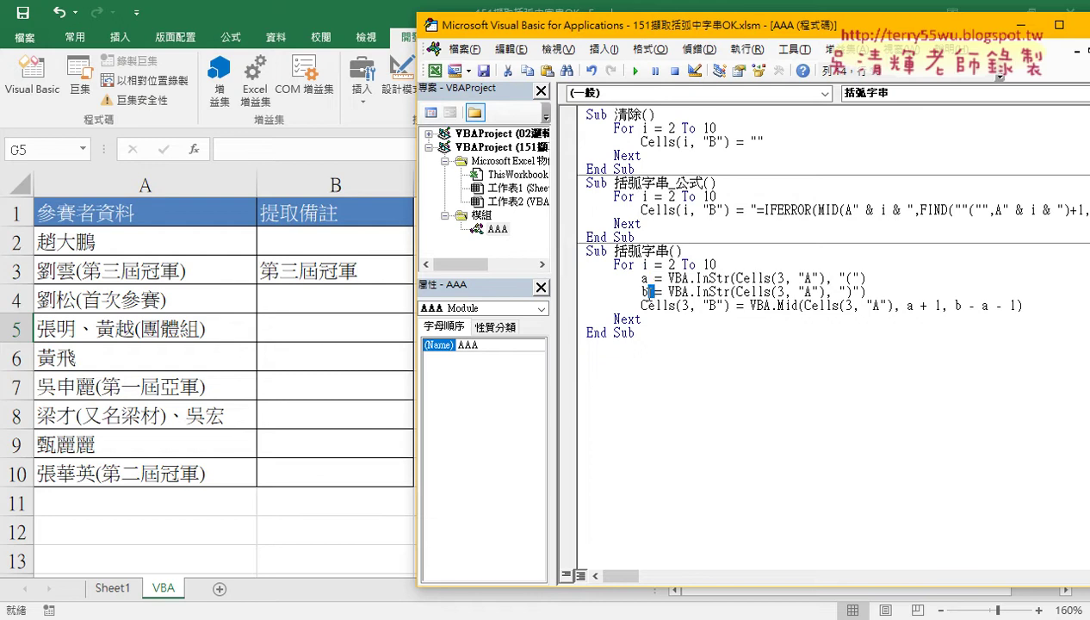
double_click(645, 292)
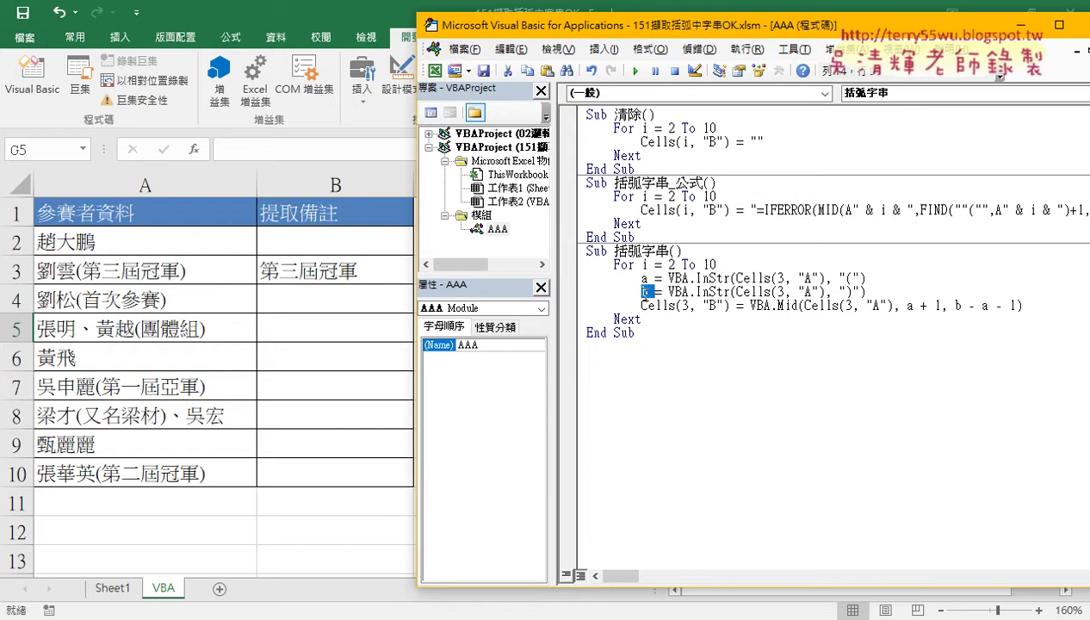
click(881, 293)
key(Return)
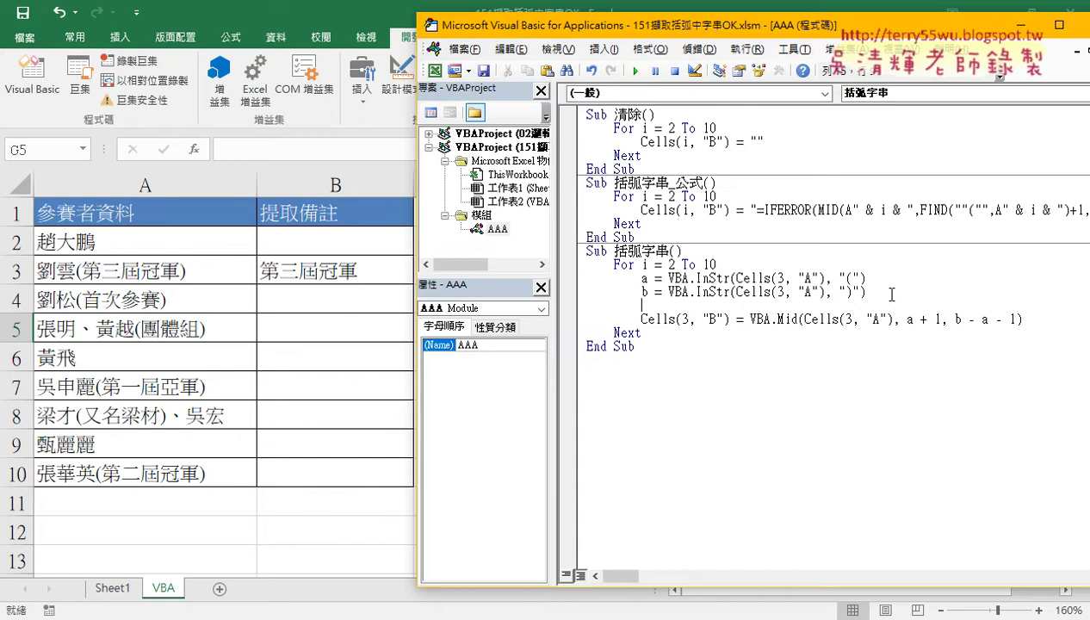
Step: Write an If a<>0 Then … End If block below the b assignment
text(i)
text(f)
text( a)
text(<>)
text(0)
text( o)
text(r )
text(b<)
text(>0)
key(BackSpace)
key(BackSpace)
key(BackSpace)
key(BackSpace)
key(BackSpace)
key(BackSpace)
key(BackSpace)
text(t)
text(h)
text(en)
key(Return)
key(Return)
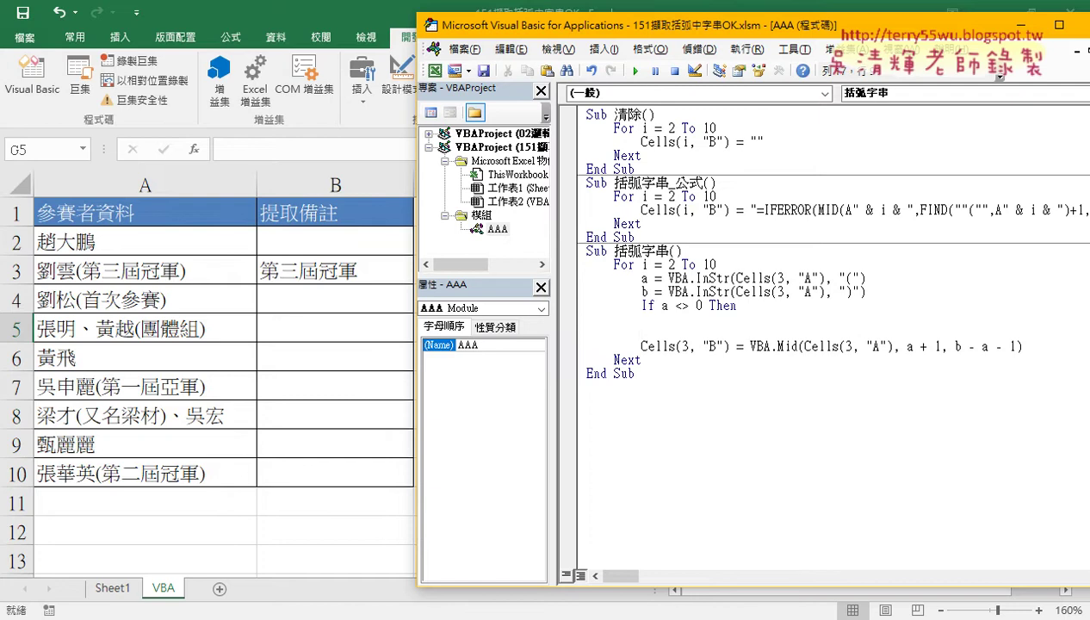
text(en)
text(d if)
click(636, 317)
Step: Indent the Cells(3, "B") assignment inside the If a <> 0 block
drag(661, 306, 701, 306)
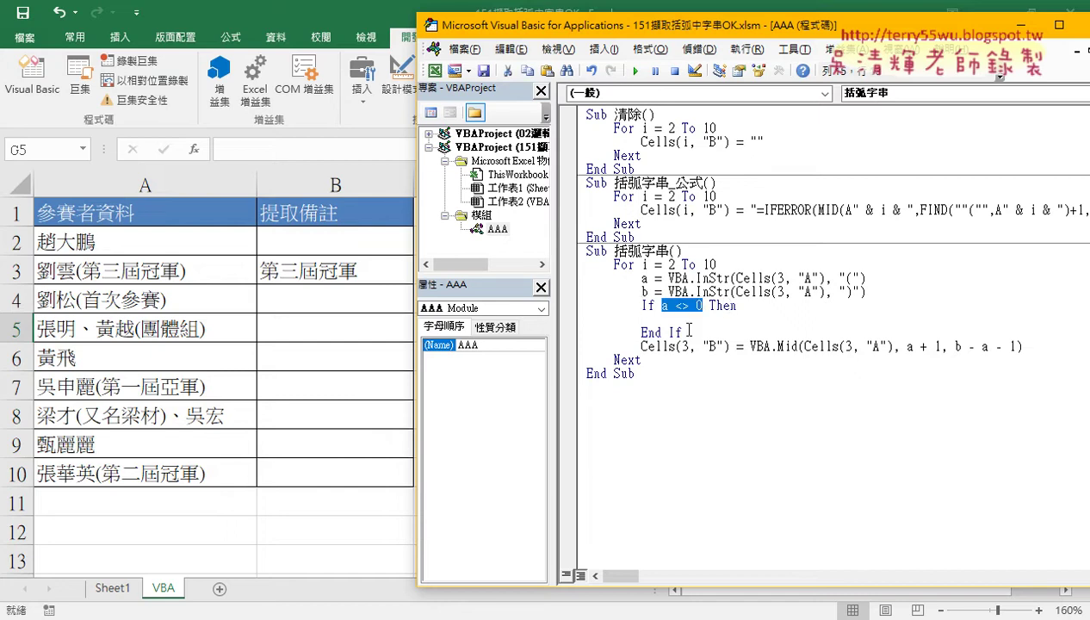
click(680, 318)
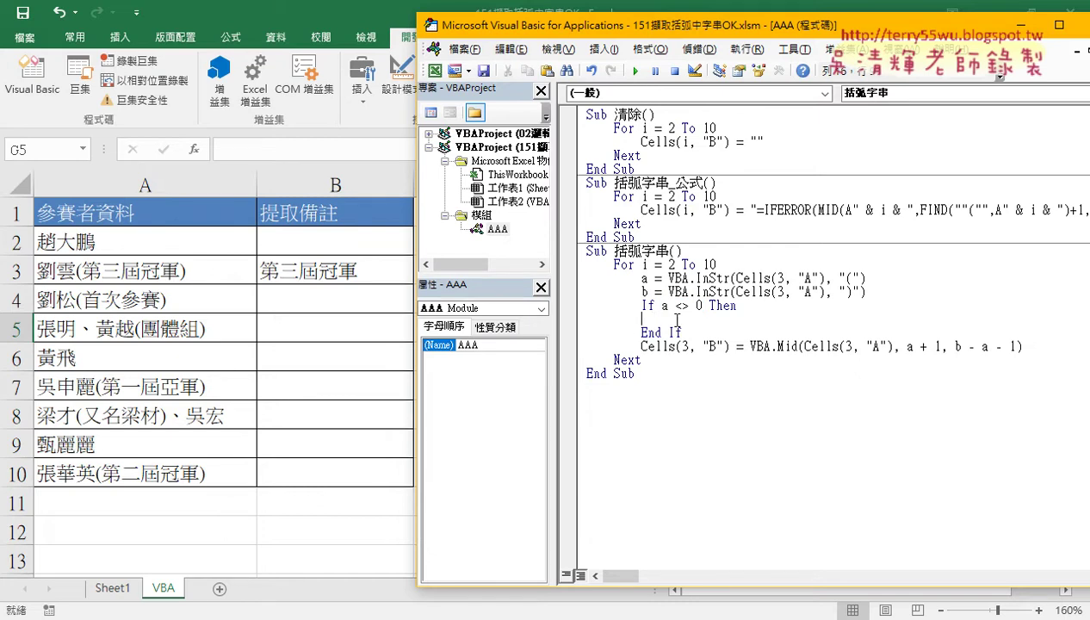
drag(681, 332, 639, 332)
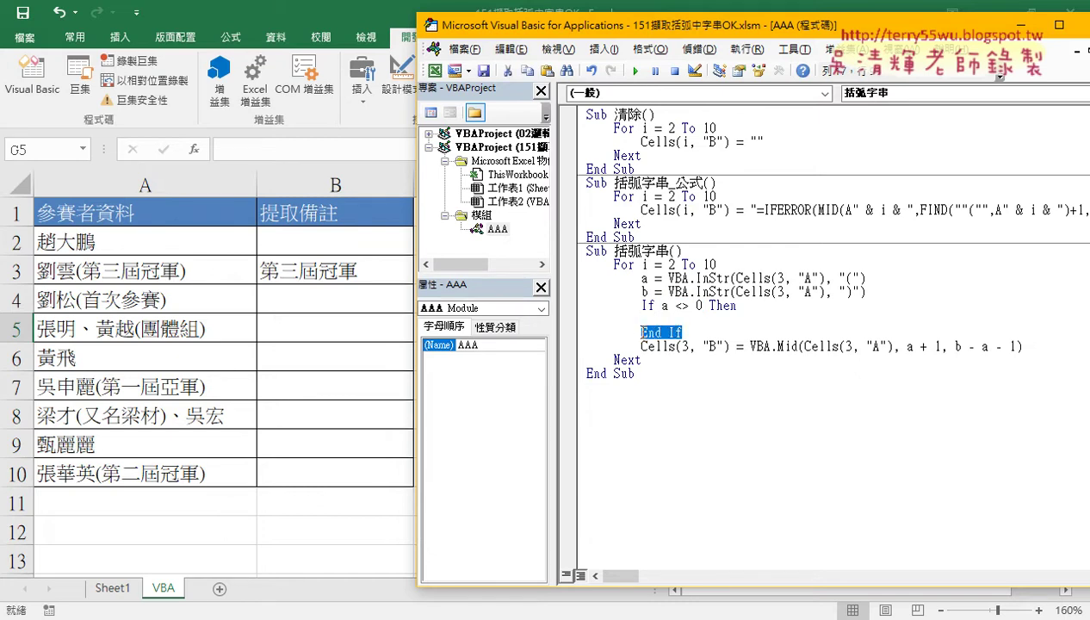
click(642, 312)
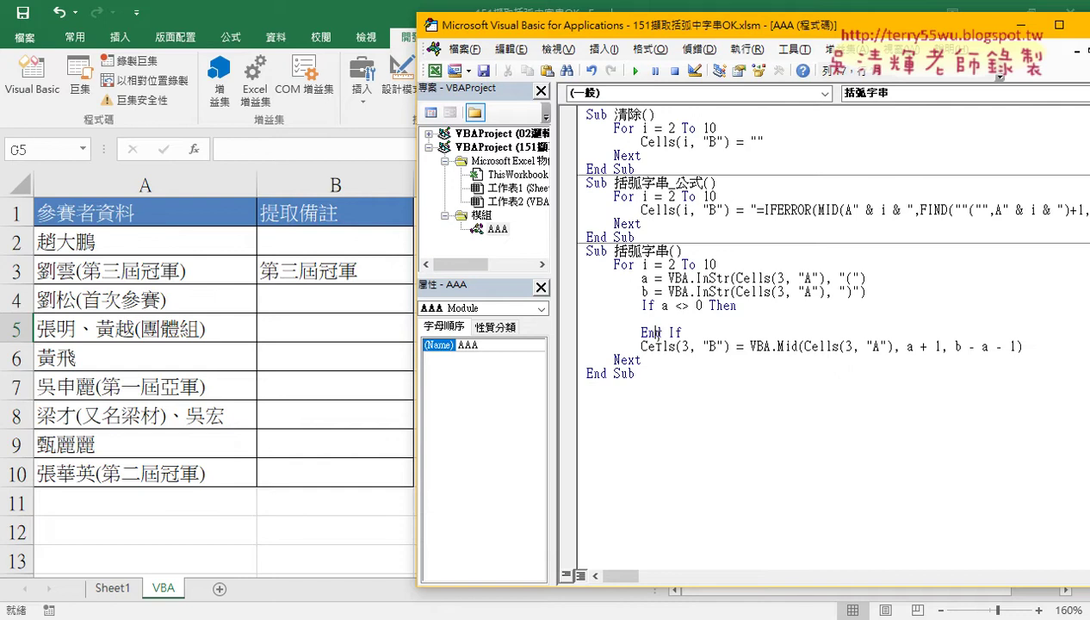
mouse_move(1022, 346)
mouse_down()
mouse_move(551, 346)
mouse_move(582, 319)
mouse_up()
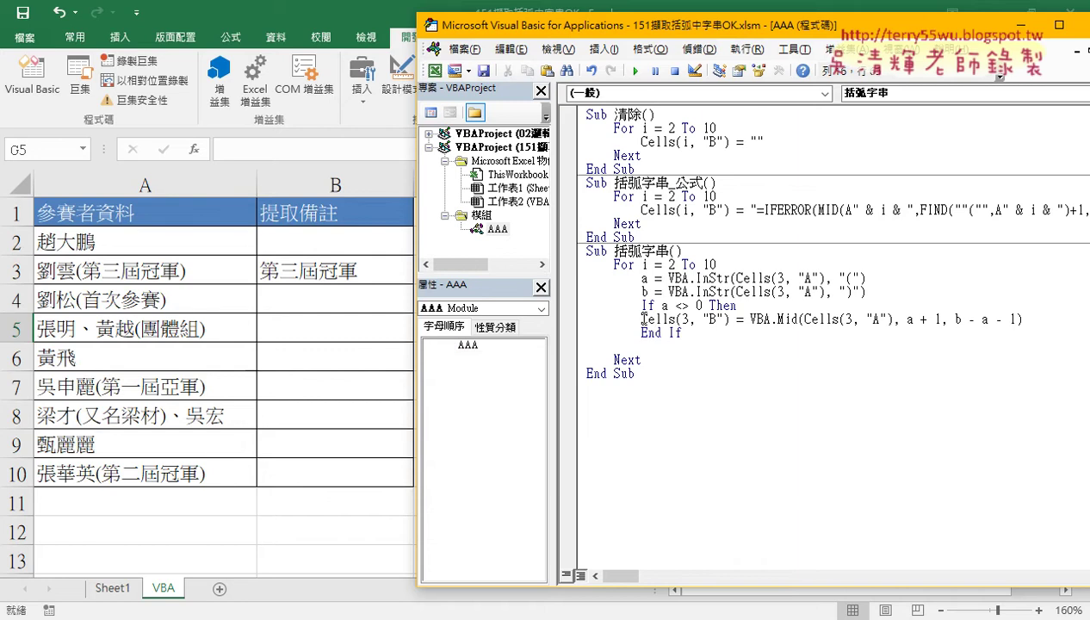
key(Tab)
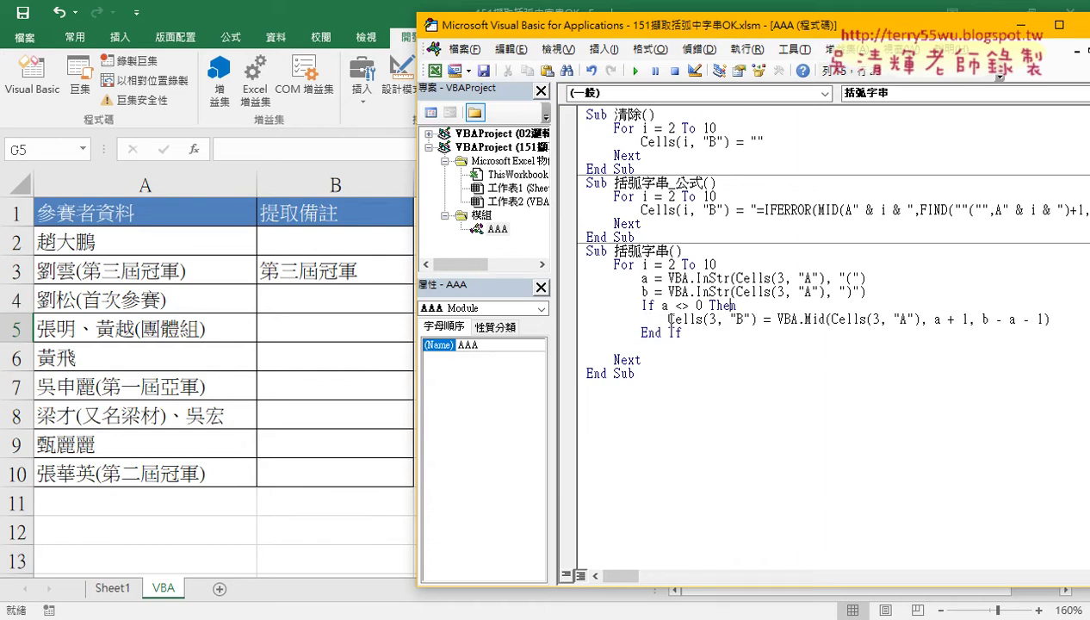
drag(665, 318, 1066, 322)
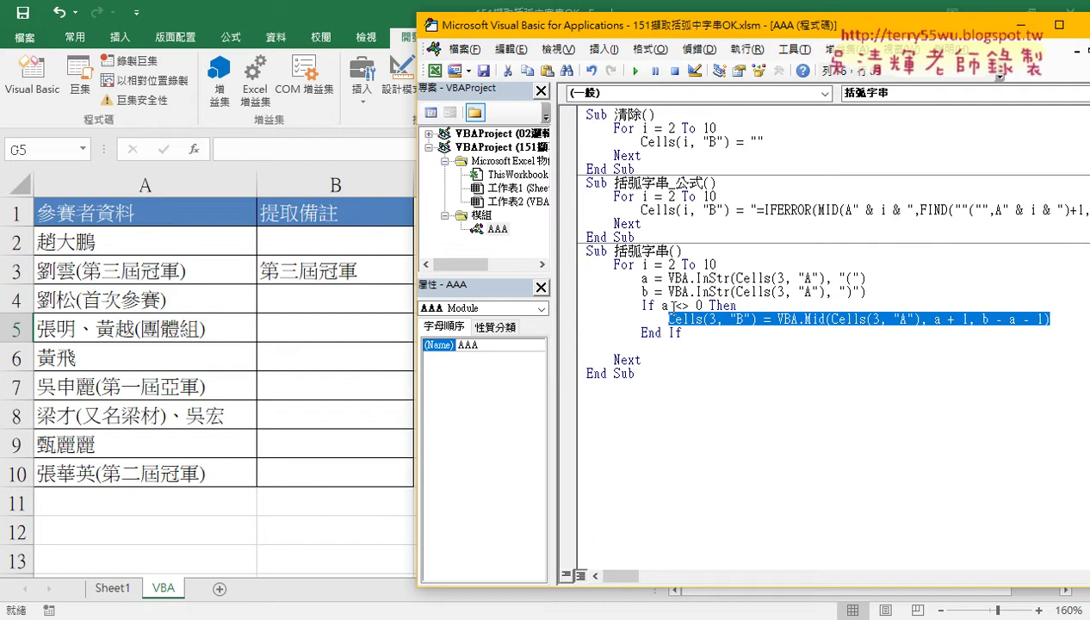
drag(661, 306, 1057, 322)
click(652, 339)
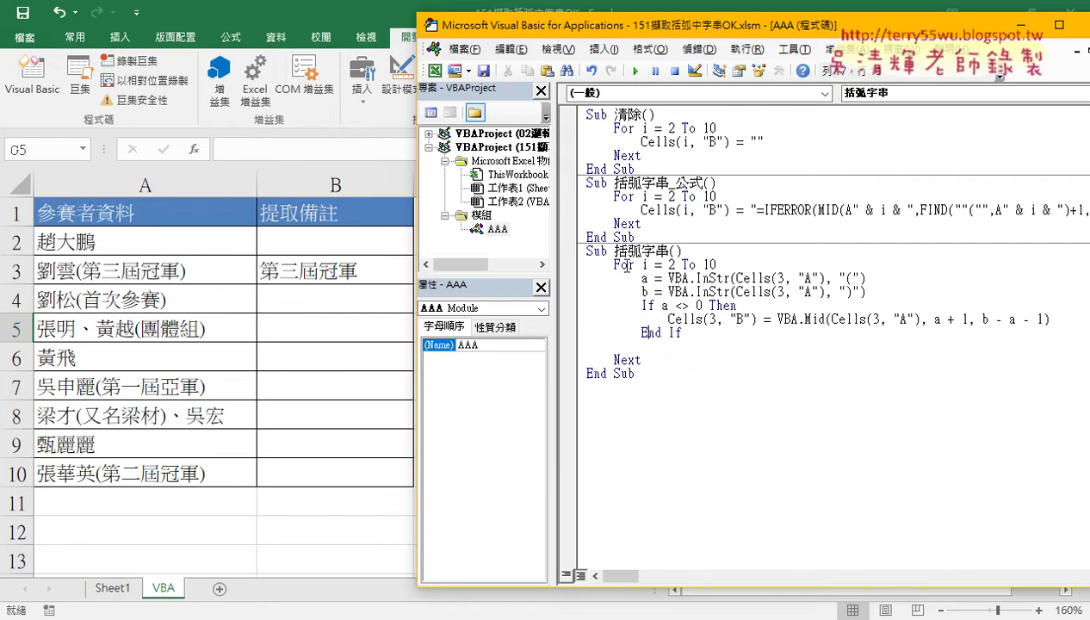
Step: Remove the empty line after End If and review the finished If block
drag(661, 305, 701, 305)
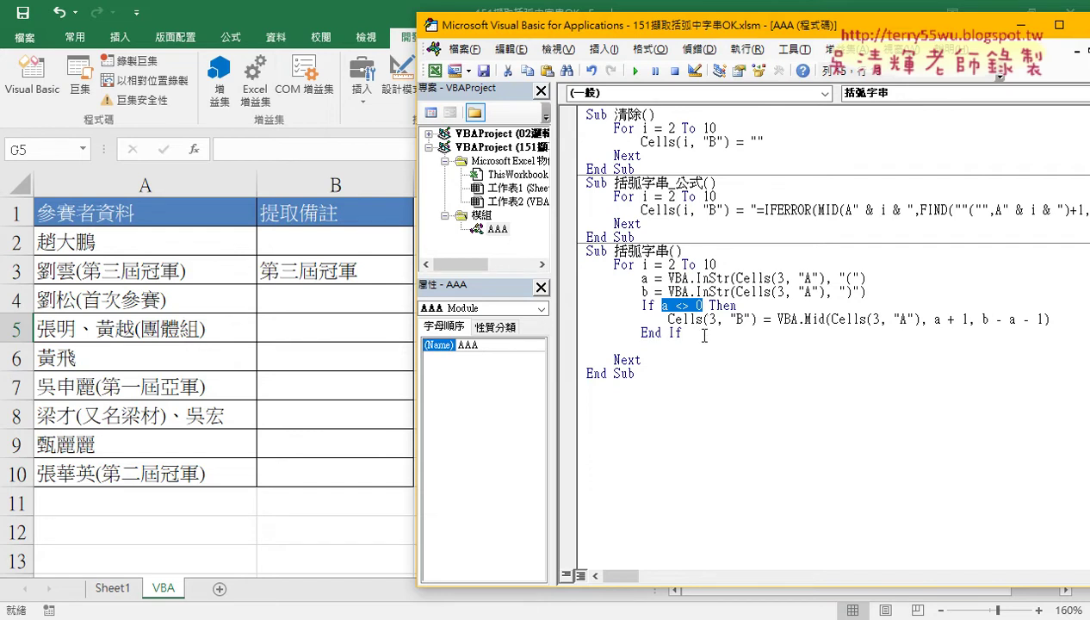
click(704, 334)
key(Delete)
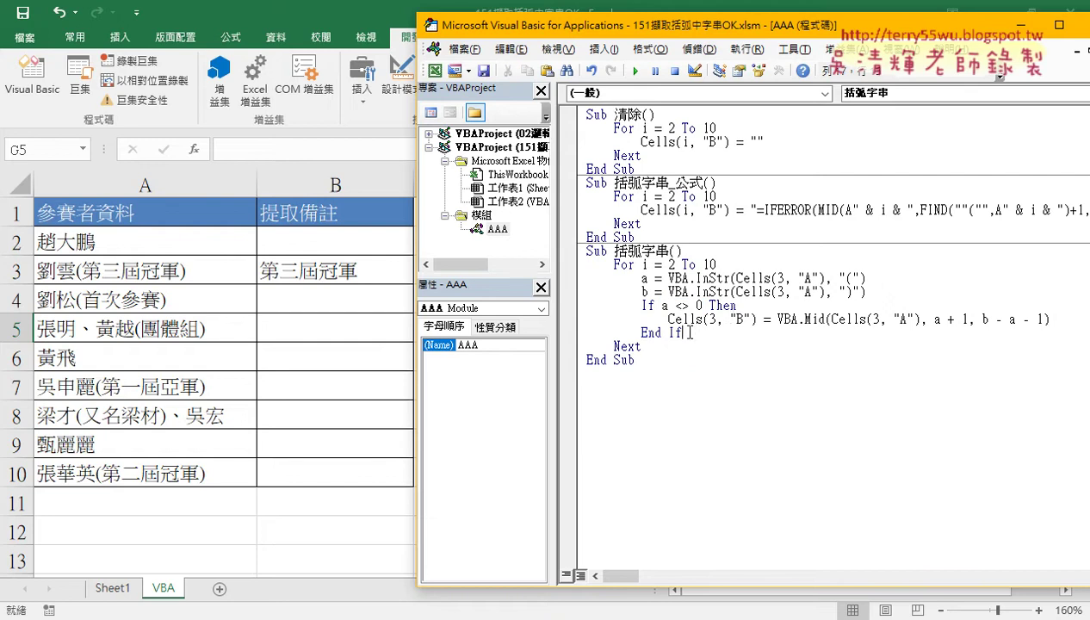
drag(683, 333, 567, 306)
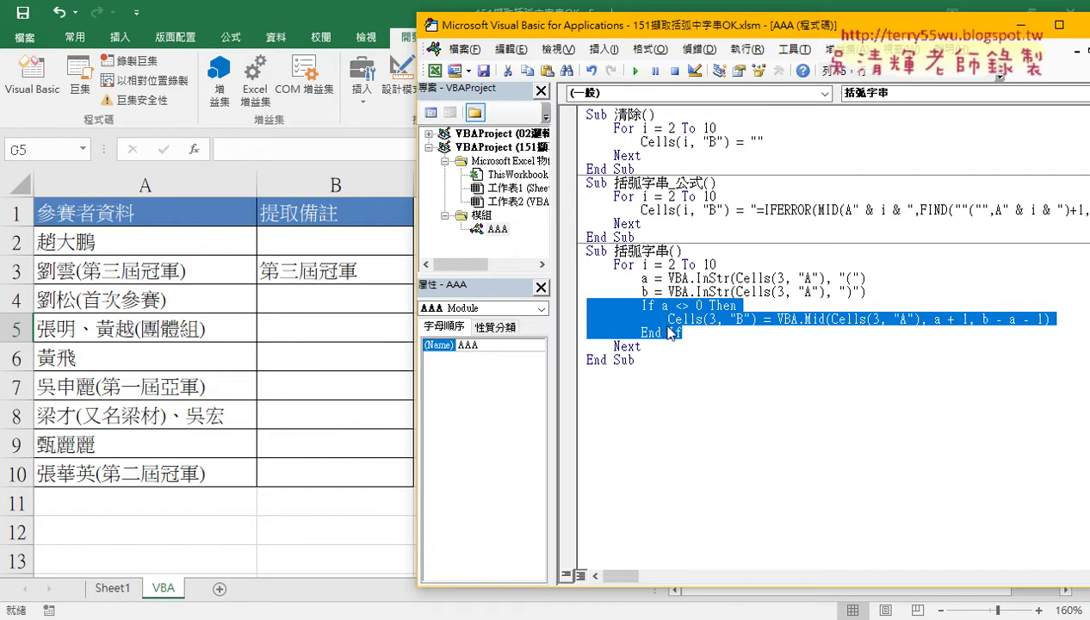
click(662, 319)
Step: Begin stepping with F8, change all four Cells row 3 references to i, and move execution back to the a line
key(F8)
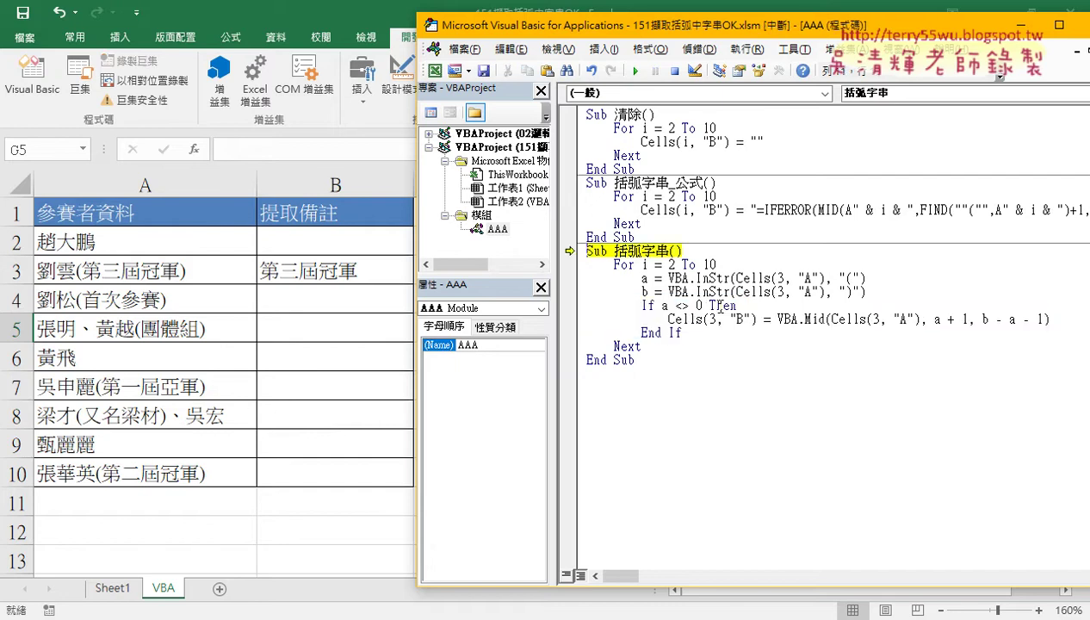
key(F8)
key(F8)
key(F8)
key(F8)
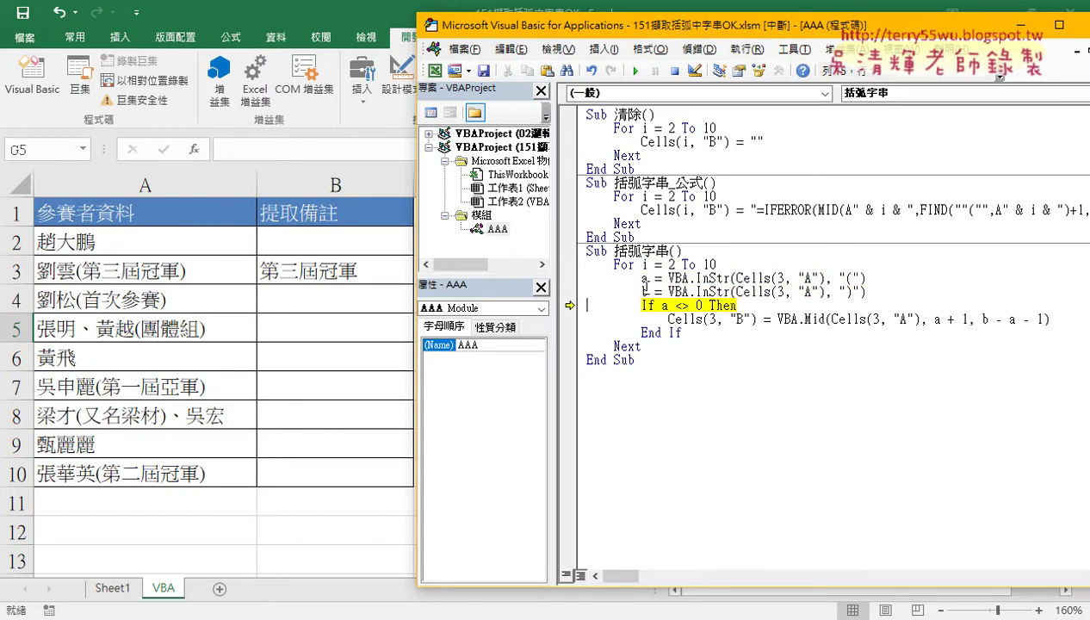
double_click(779, 279)
text(i)
double_click(781, 292)
text(i)
double_click(713, 319)
text(i)
double_click(875, 318)
text(i)
drag(569, 307, 568, 277)
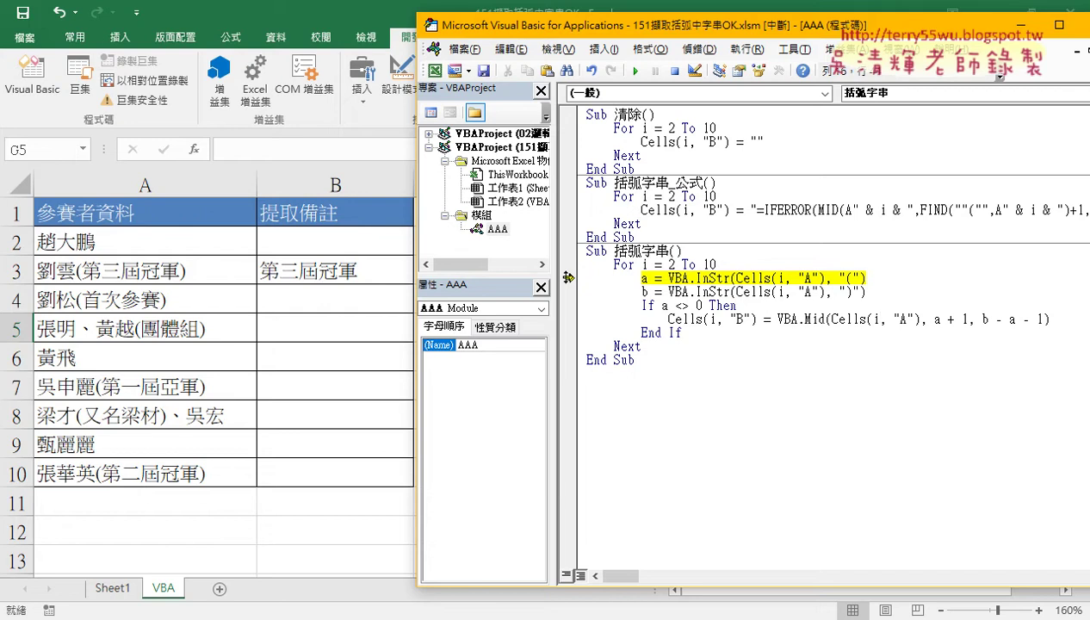
Step: Step through the first iteration, checking a <> 0 in the data tip, which is False
key(F8)
mouse_move(645, 277)
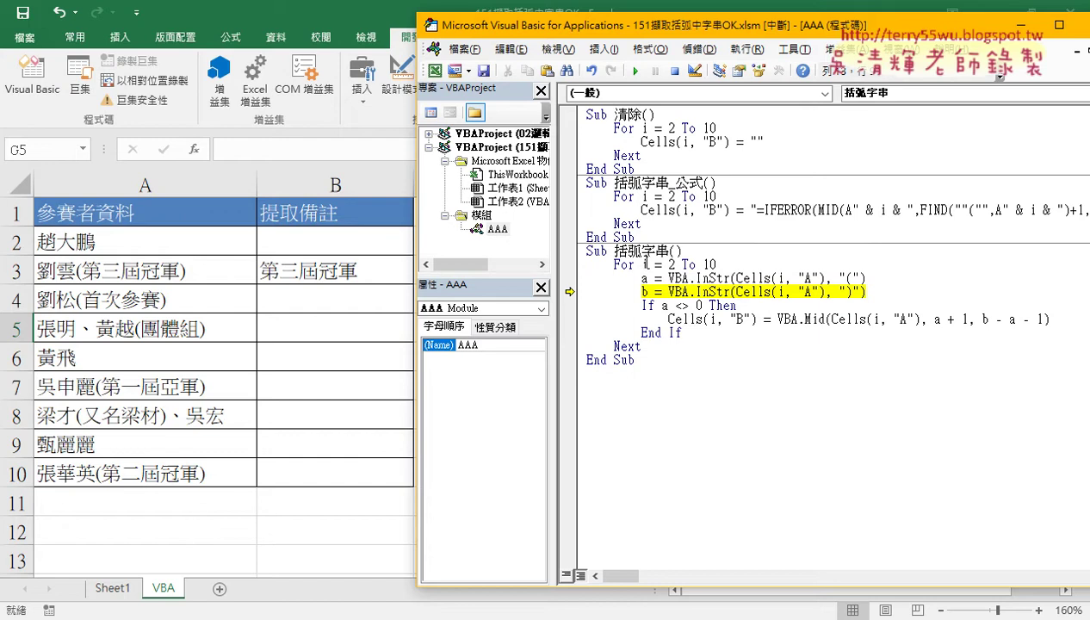
key(F8)
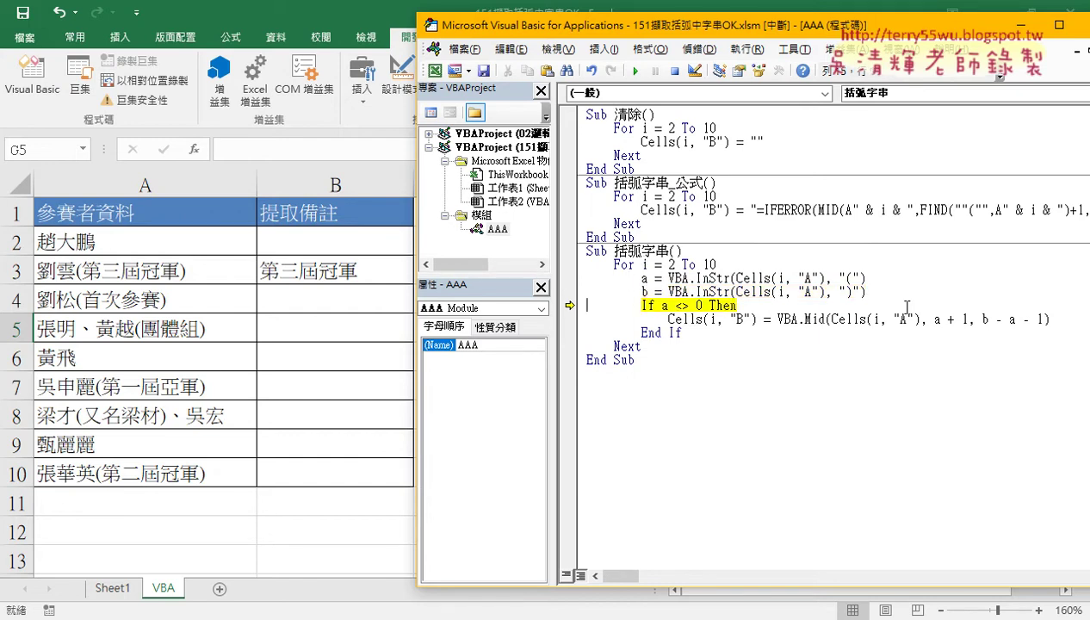
double_click(665, 305)
drag(674, 305, 688, 306)
mouse_move(689, 307)
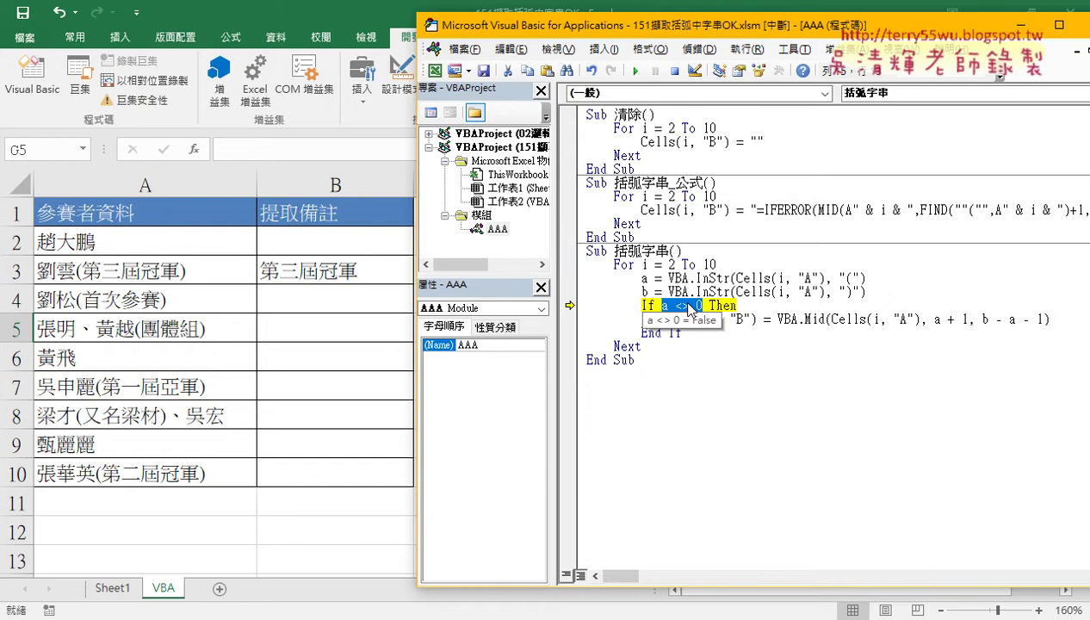
key(F8)
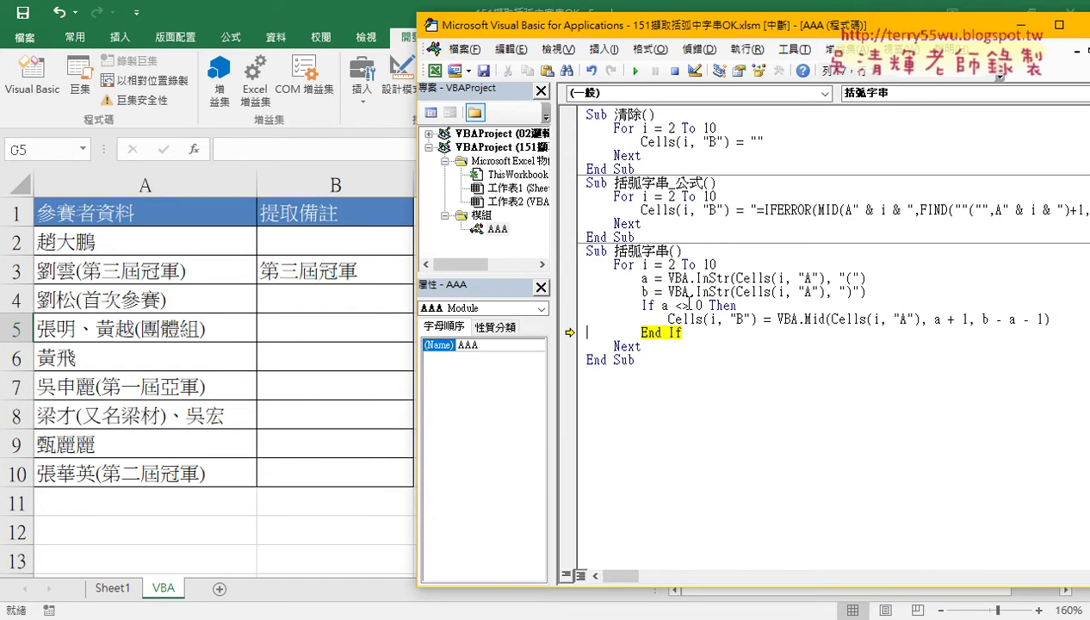
Step: Step into the next row and confirm a <> 0 now evaluates True
key(F8)
key(F8)
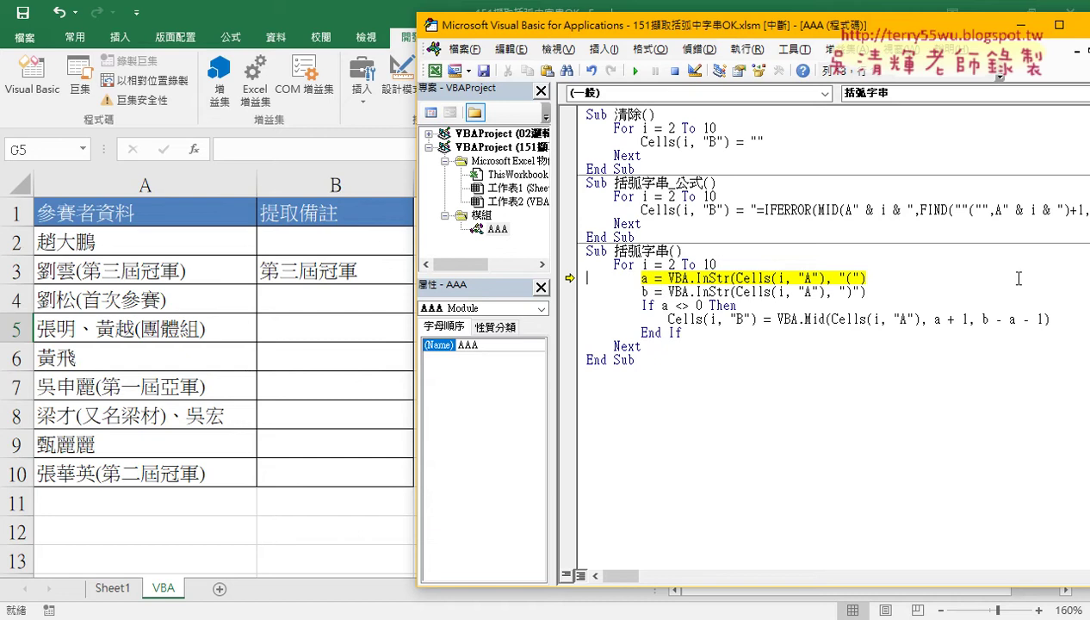
key(F8)
key(F8)
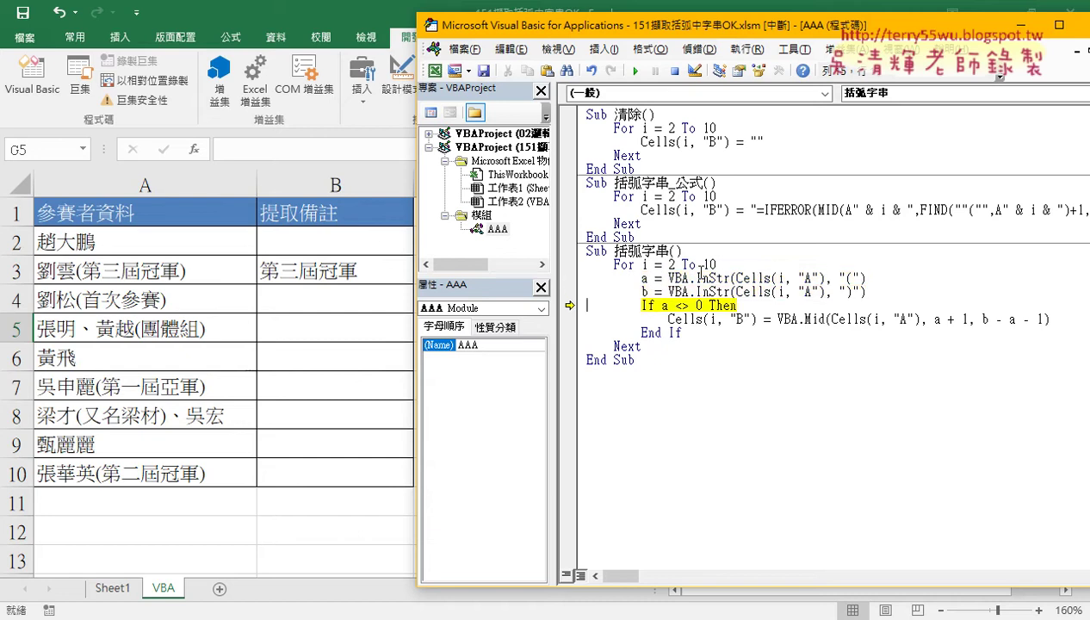
mouse_move(644, 296)
drag(661, 304, 700, 305)
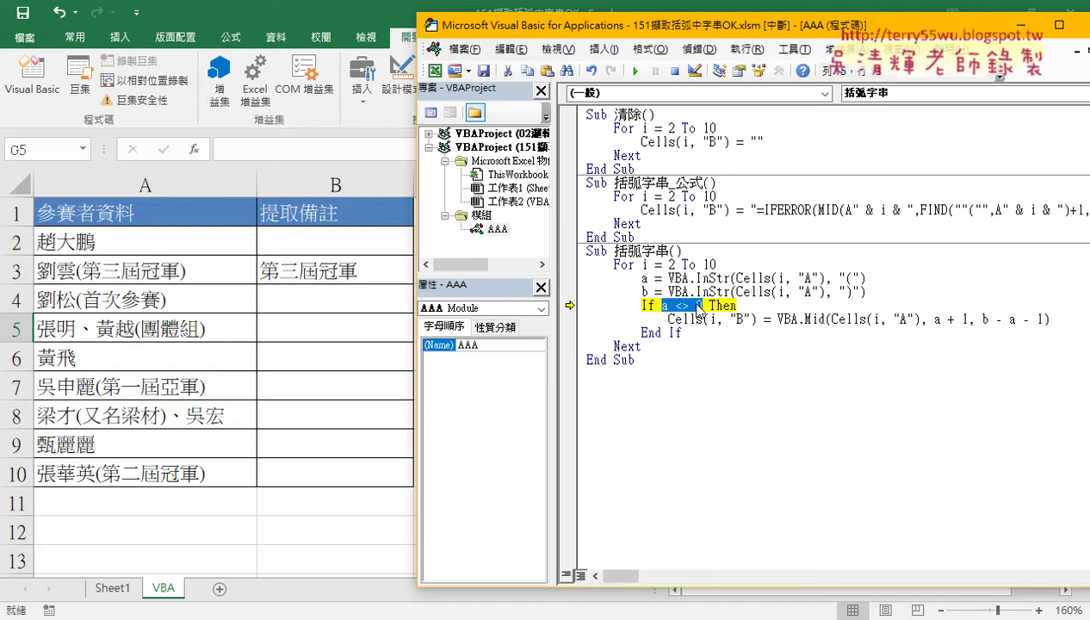
mouse_move(687, 310)
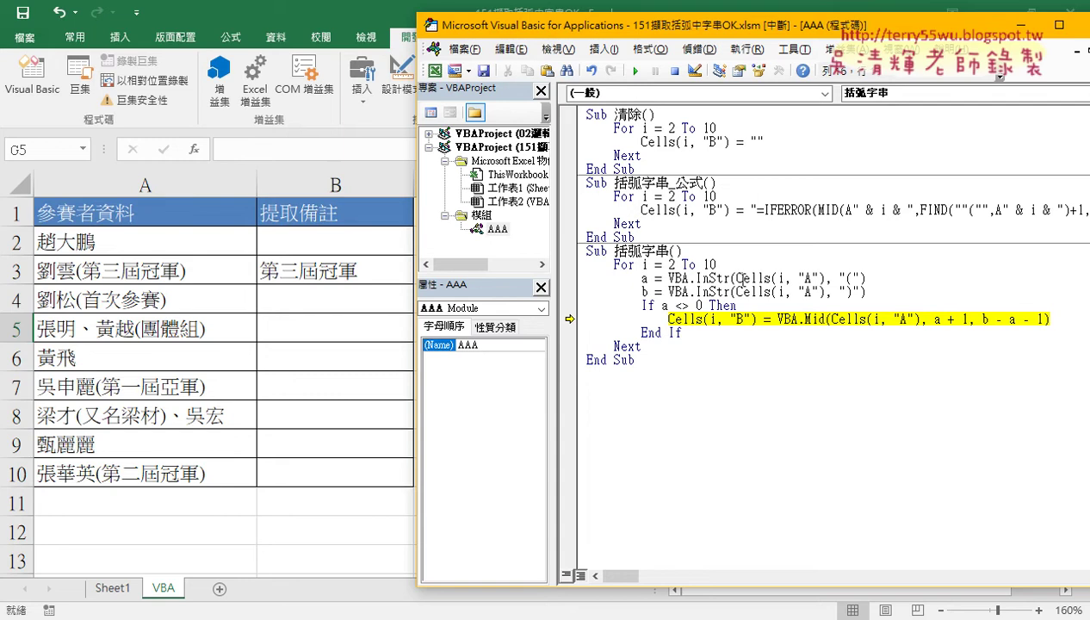
Step: Check B3 on the sheet, then keep stepping so B3, B4 and B5 get 第三屆冠軍, 首次參賽 and 團體組
click(335, 276)
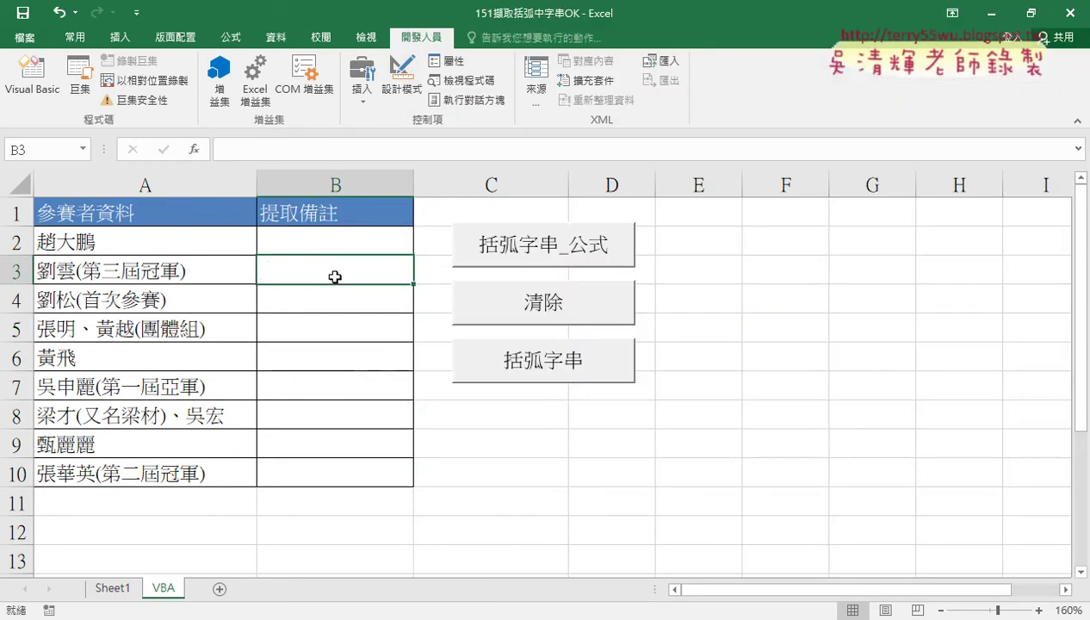
click(33, 79)
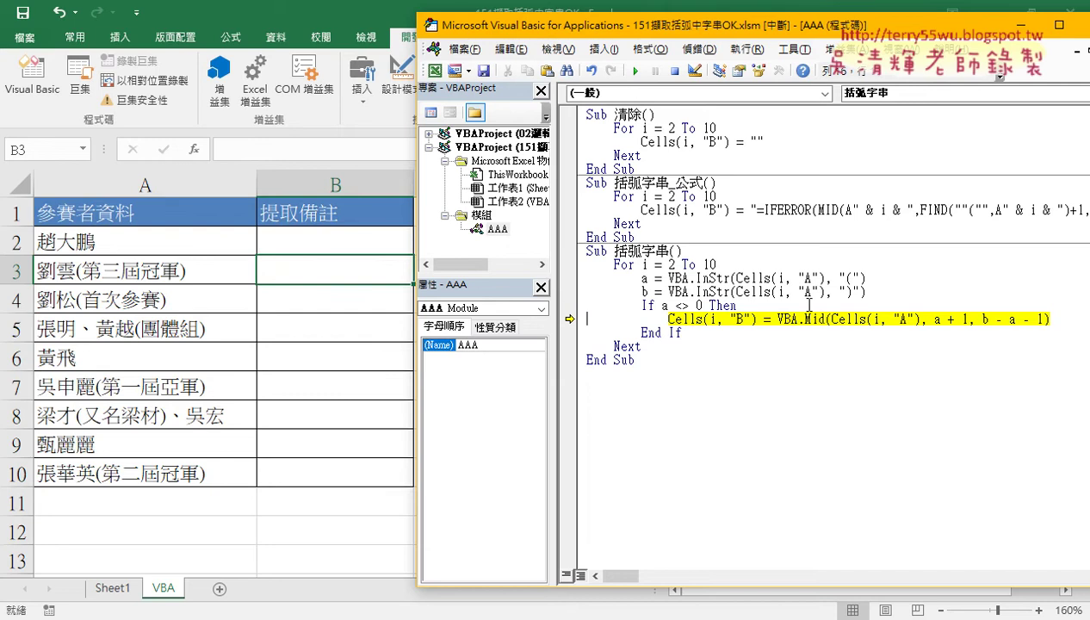
key(F8)
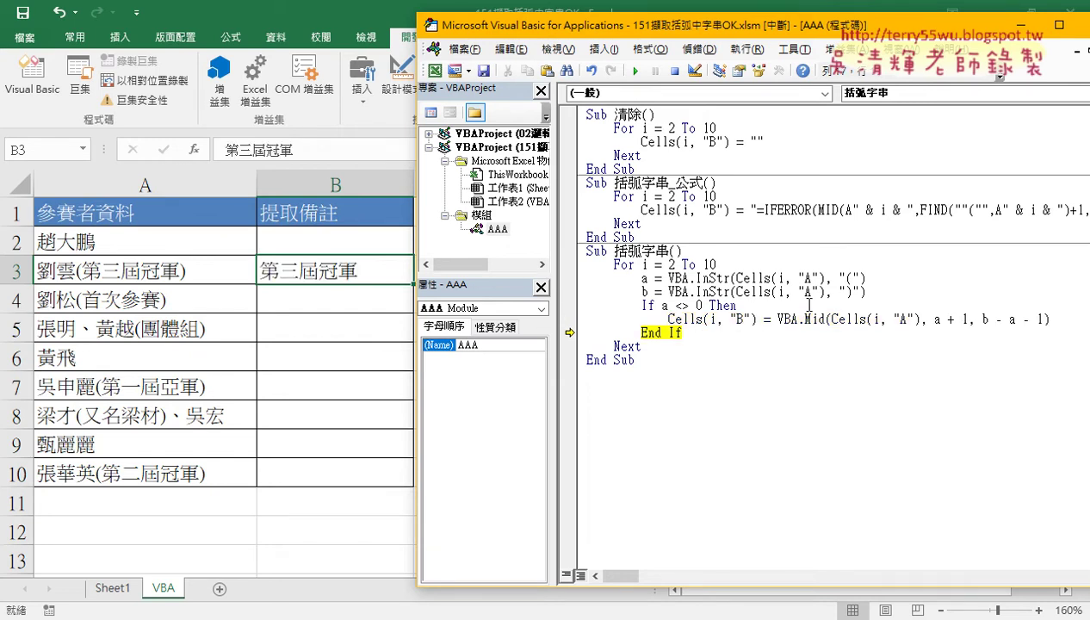
key(F8)
key(F8)
key(F8)
key(F8)
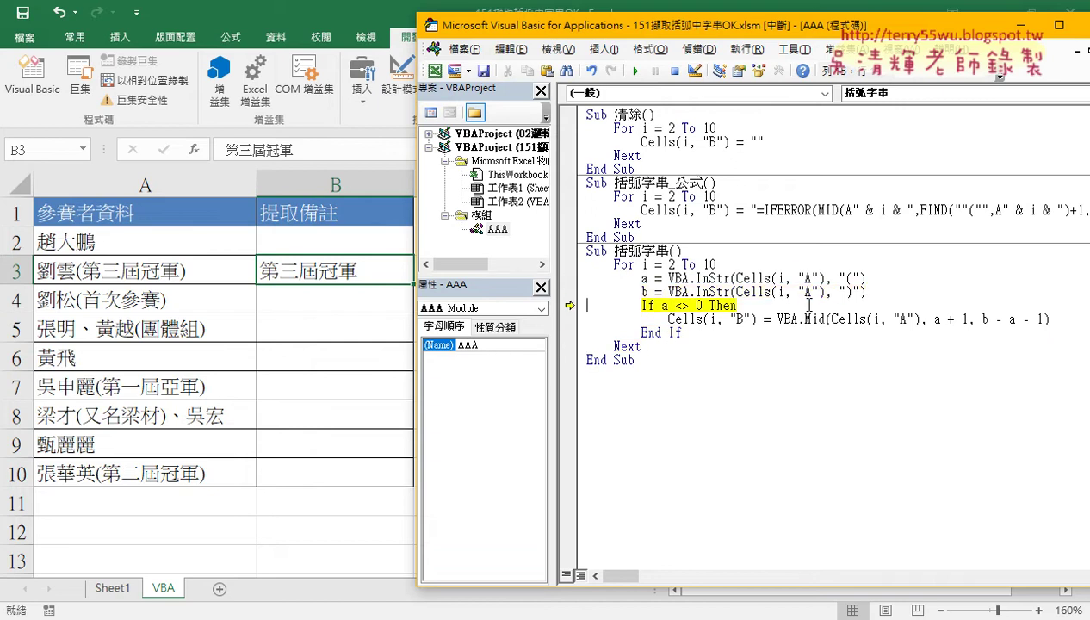
key(F8)
key(F8)
key(F8)
key(F8)
key(F8)
key(F8)
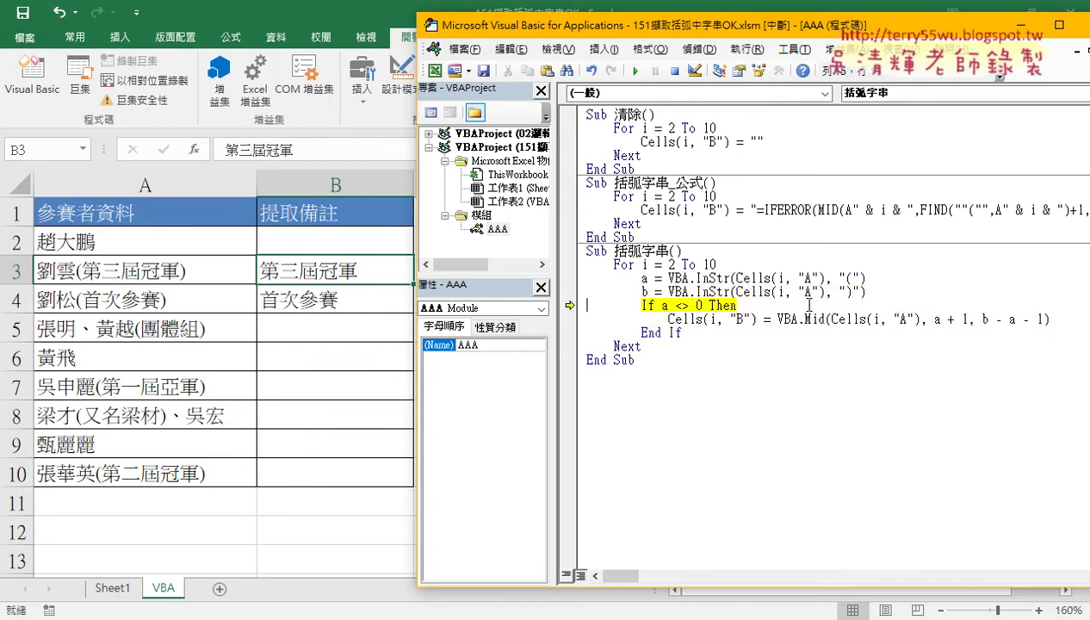
key(F8)
key(F8)
key(F8)
key(F8)
key(F8)
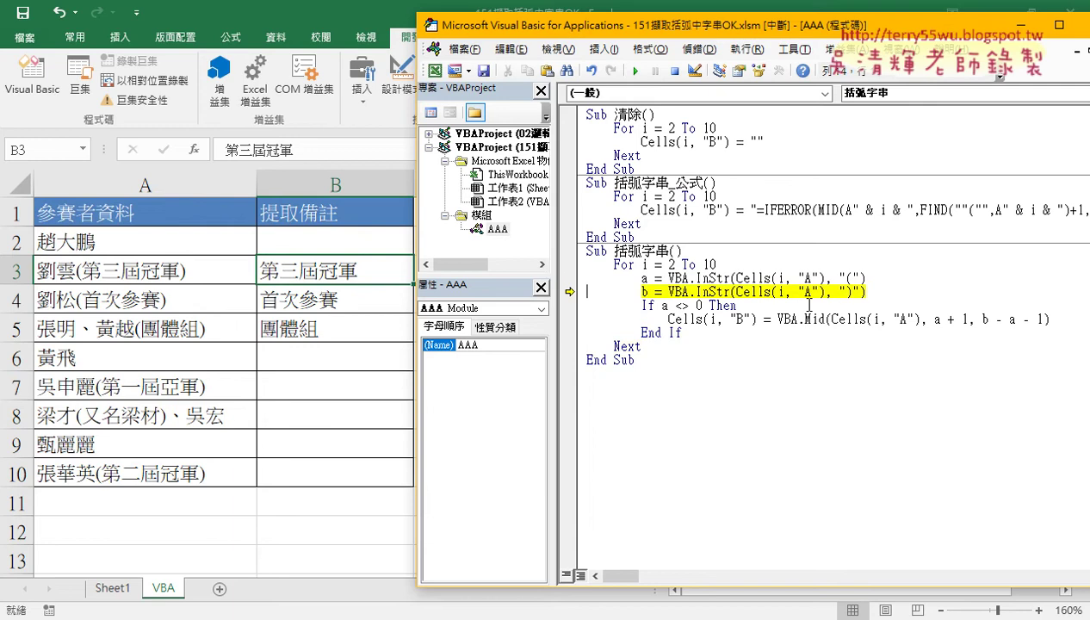
key(F8)
key(F8)
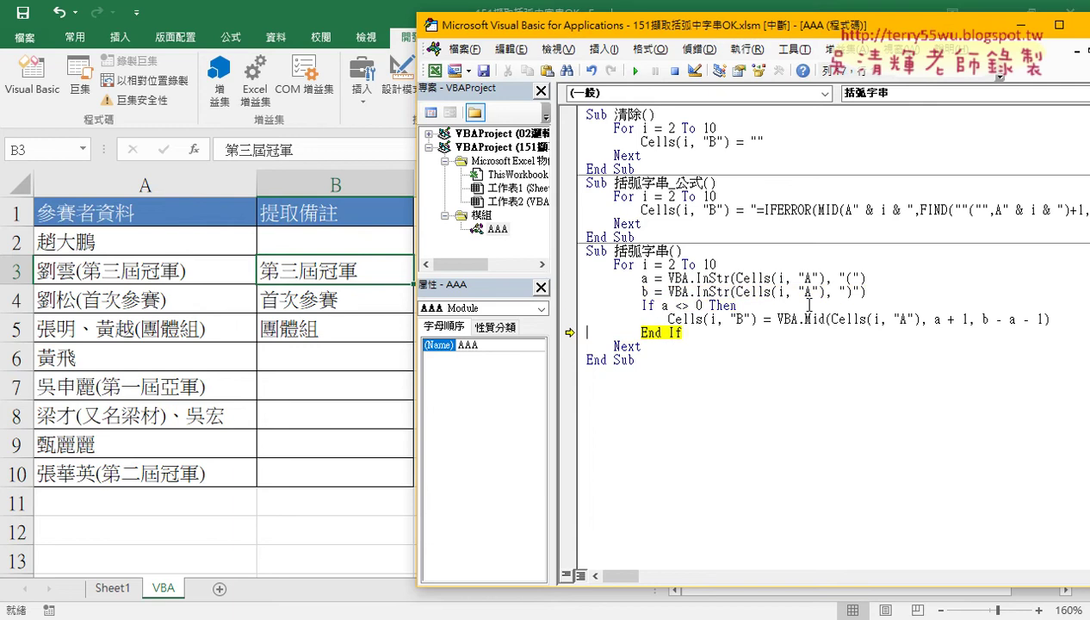
key(F8)
key(F8)
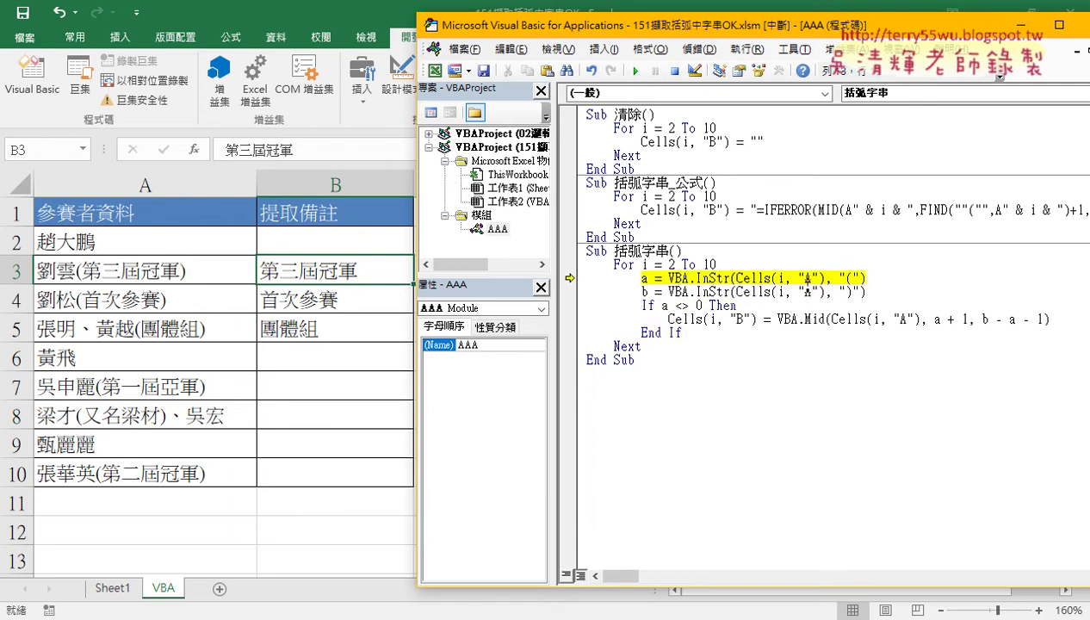
Step: Finish the 括弧字串 run, then run 括弧字串_公式 and 清除 from the editor's macro list
click(636, 71)
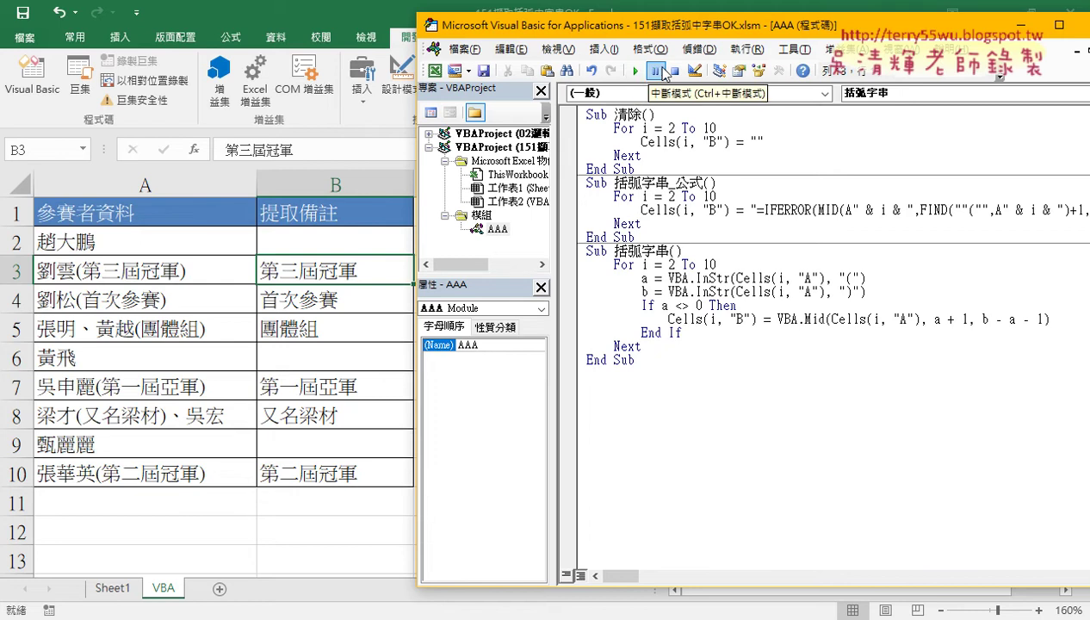
click(686, 209)
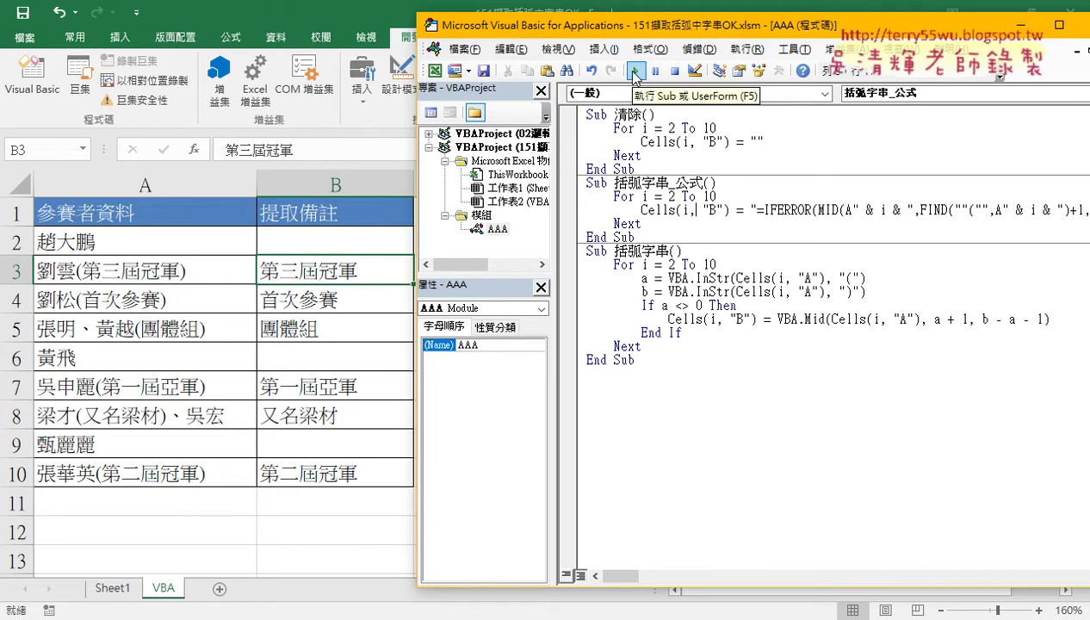
click(636, 73)
key(Up)
key(Up)
key(Up)
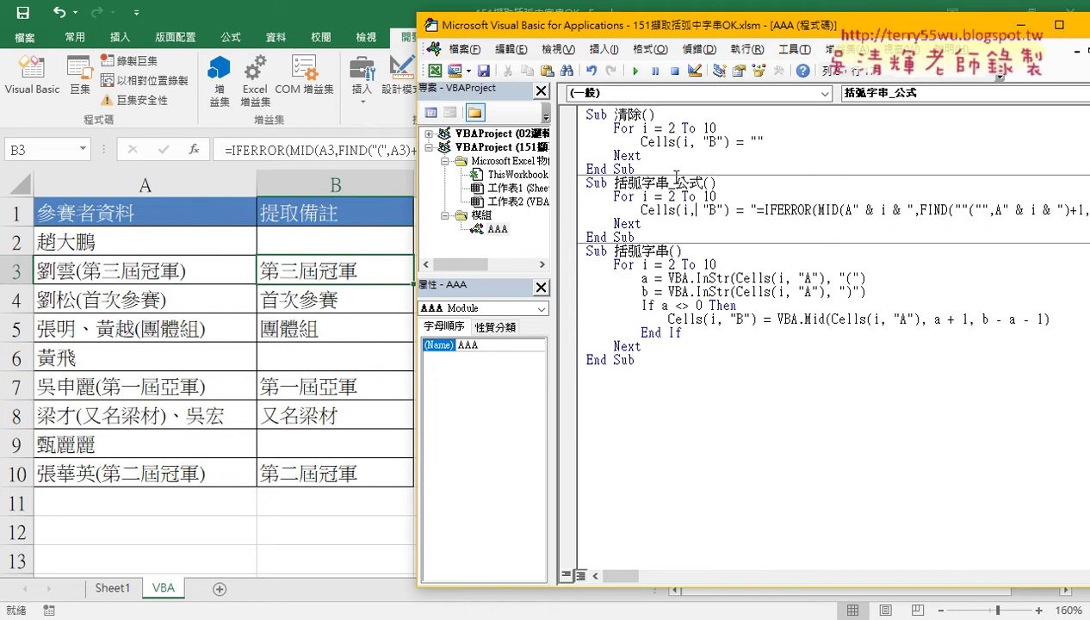
click(637, 72)
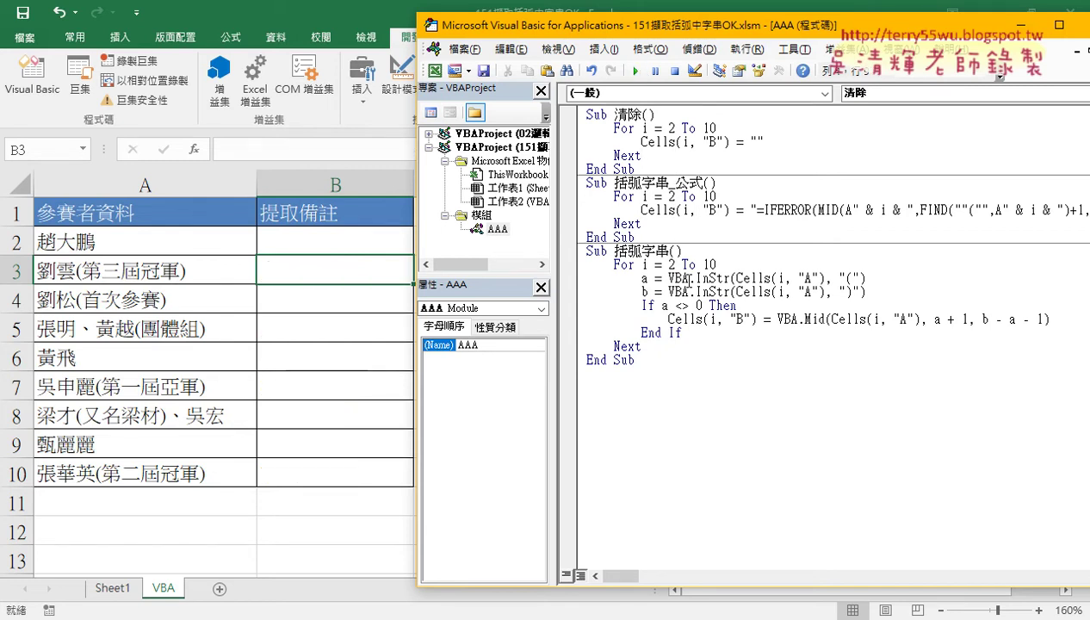
Step: Test the sheet buttons 括弧字串_公式, 清除 and 括弧字串, leaving column B filled with extracted text
click(305, 397)
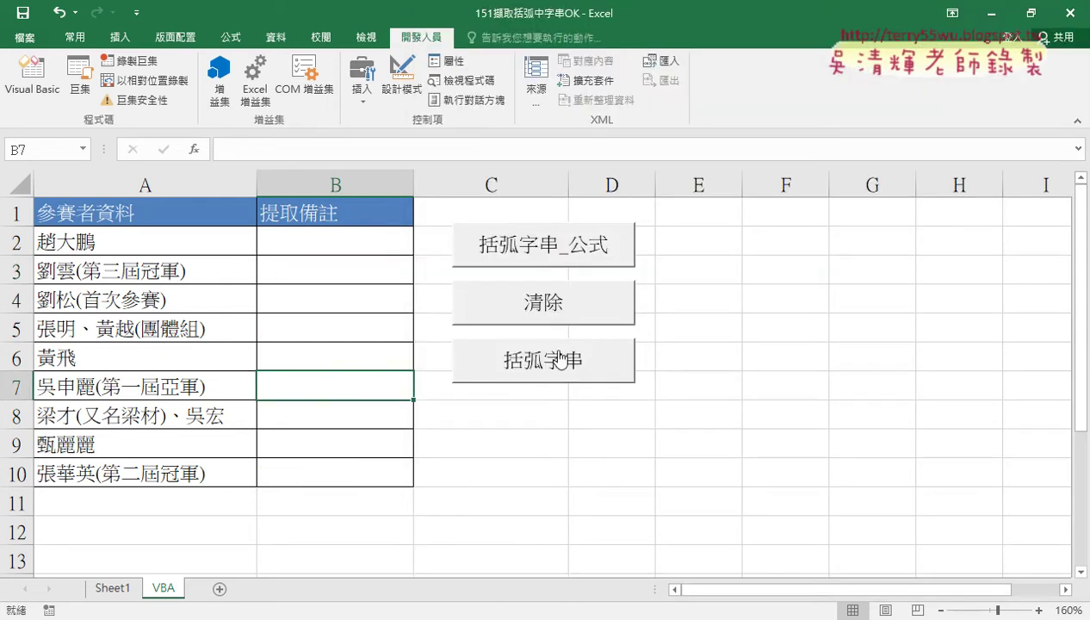
click(534, 254)
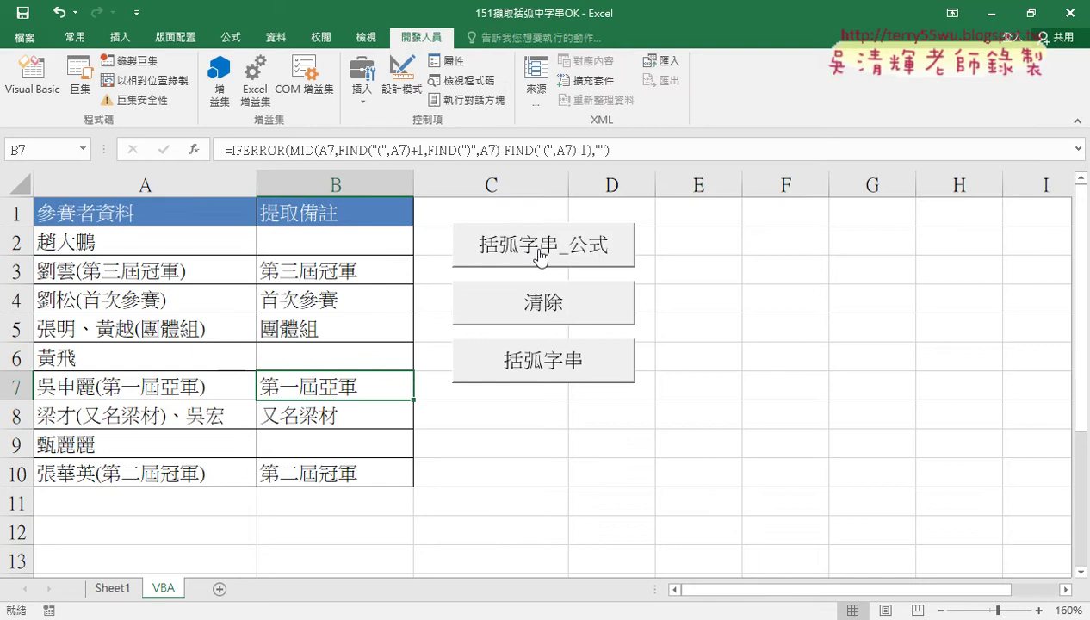
click(532, 301)
click(540, 368)
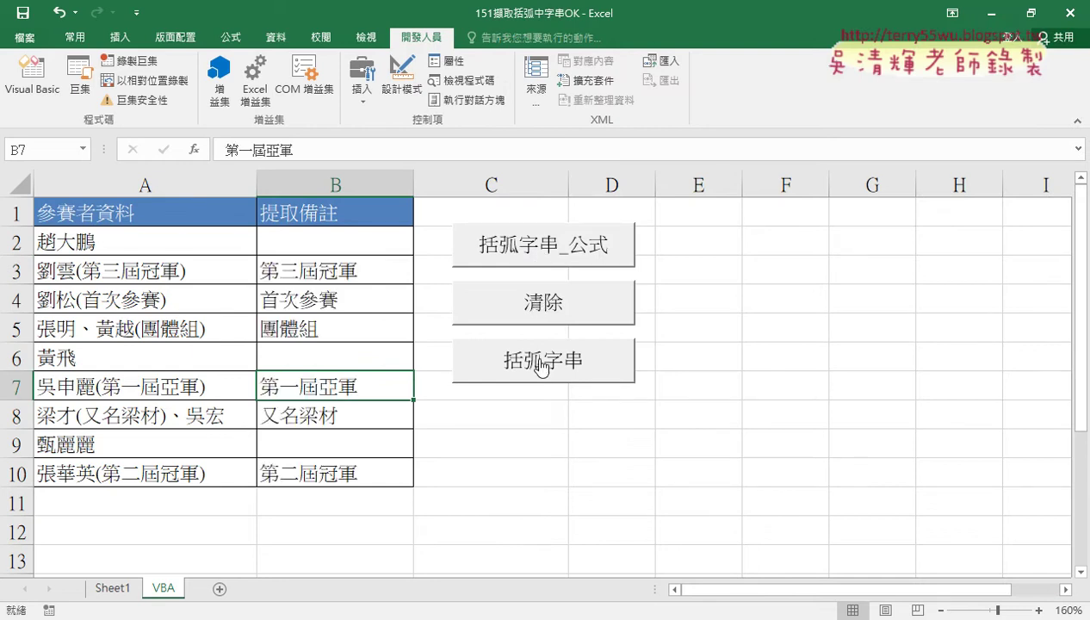
click(20, 82)
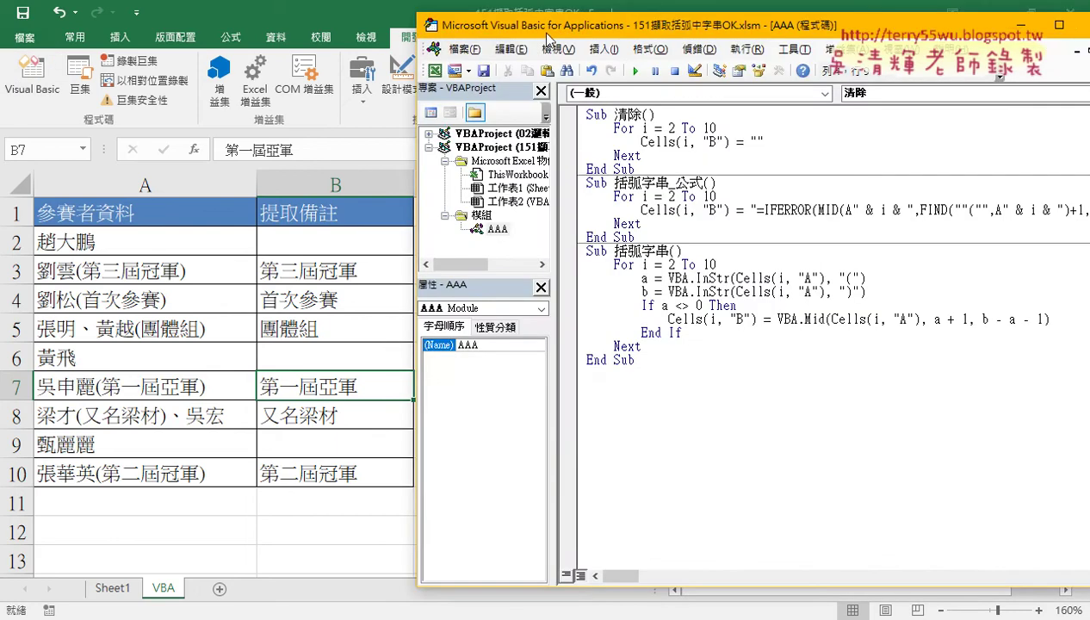
drag(546, 37, 285, 32)
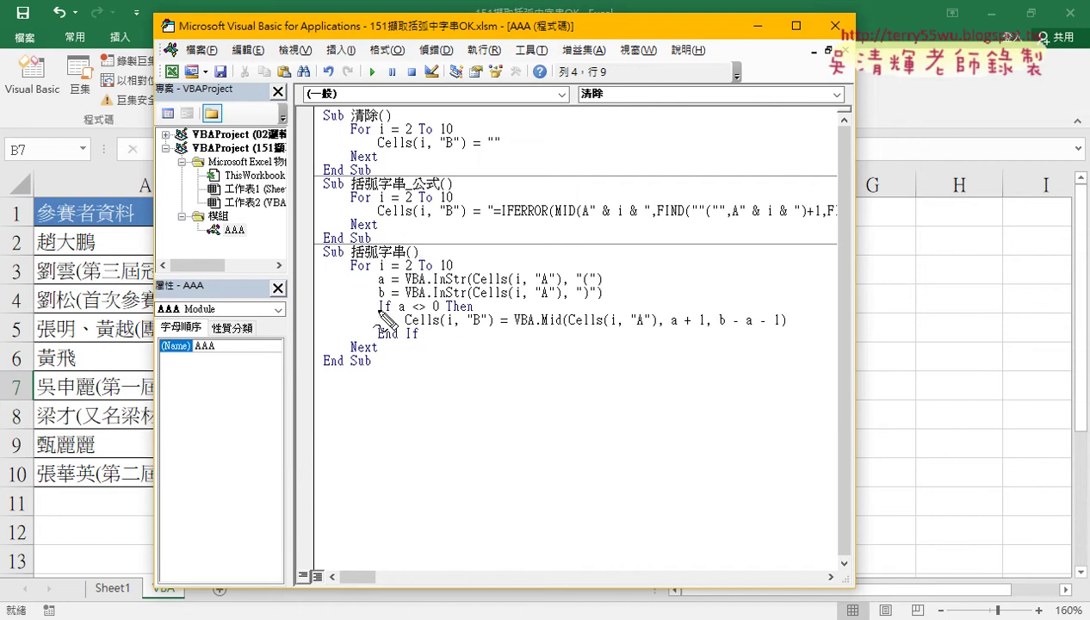
mouse_move(378, 312)
mouse_down()
mouse_move(428, 313)
mouse_move(401, 308)
mouse_up()
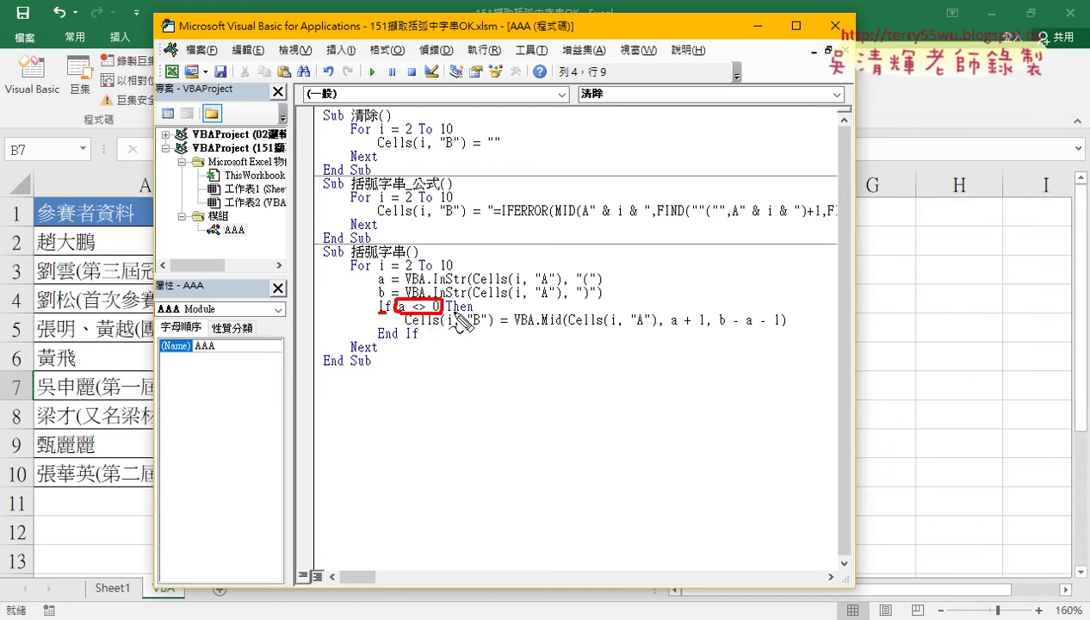
drag(448, 315, 470, 313)
mouse_move(381, 338)
mouse_down()
mouse_move(494, 312)
mouse_move(792, 310)
mouse_move(794, 326)
mouse_move(406, 327)
mouse_up()
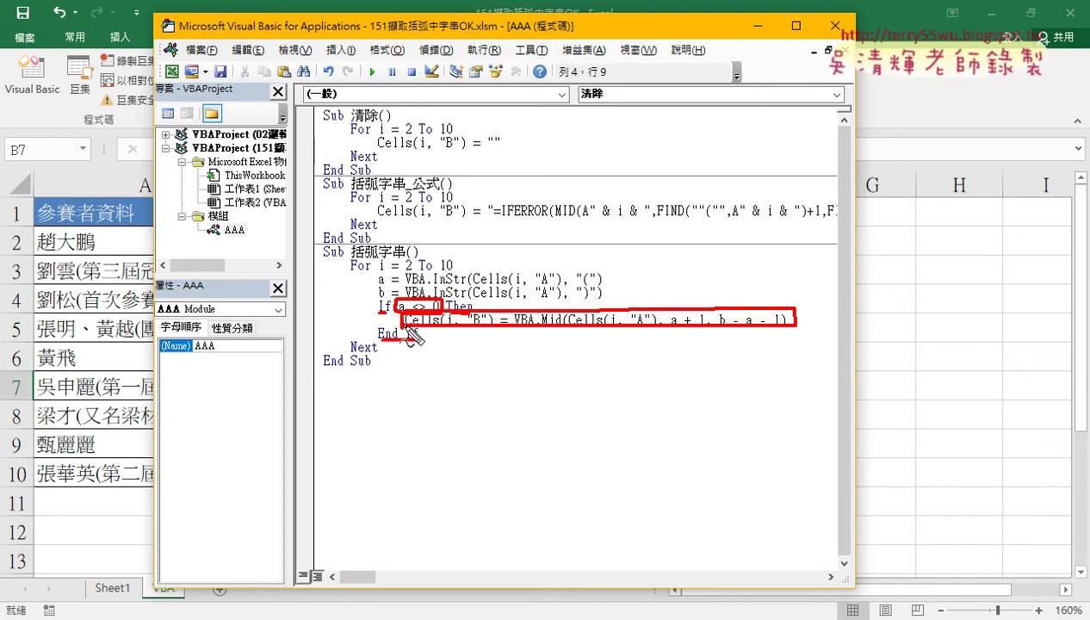